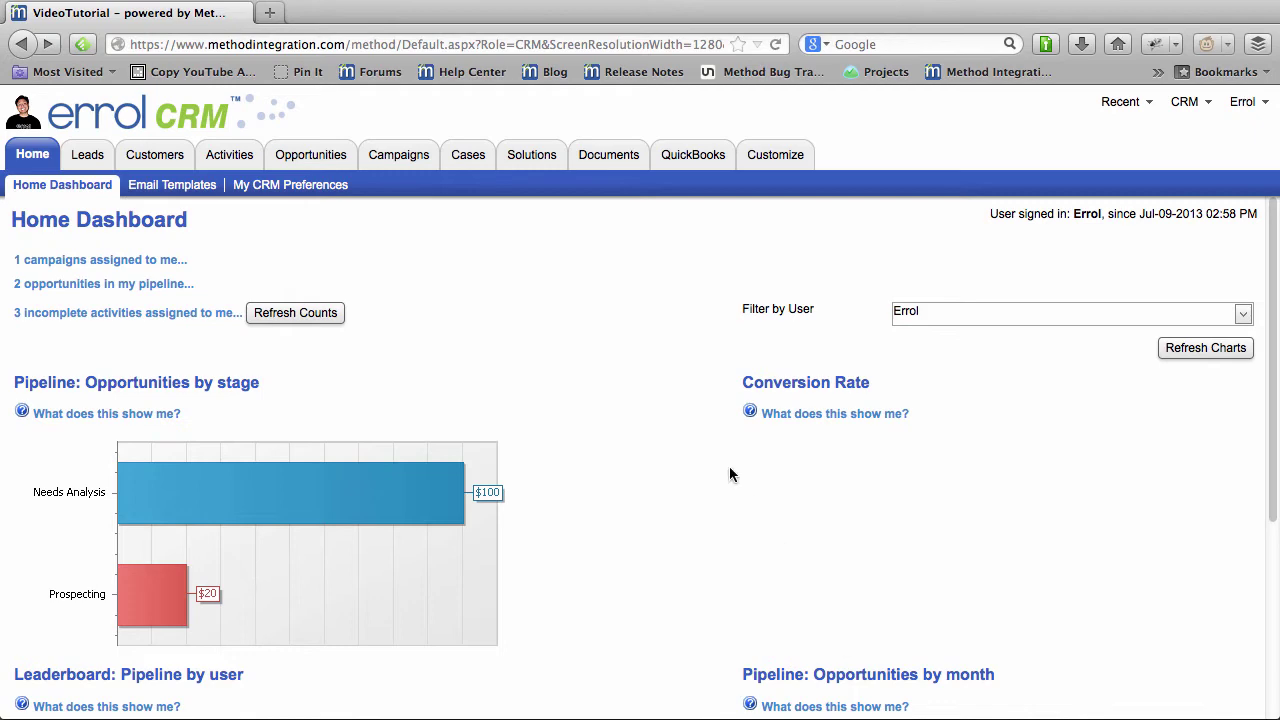
Step: Open the Monthly Cat Grooming opportunity from the existing opportunities list and display its available stages
{"action": "left_click", "coordinate": [315, 155]}
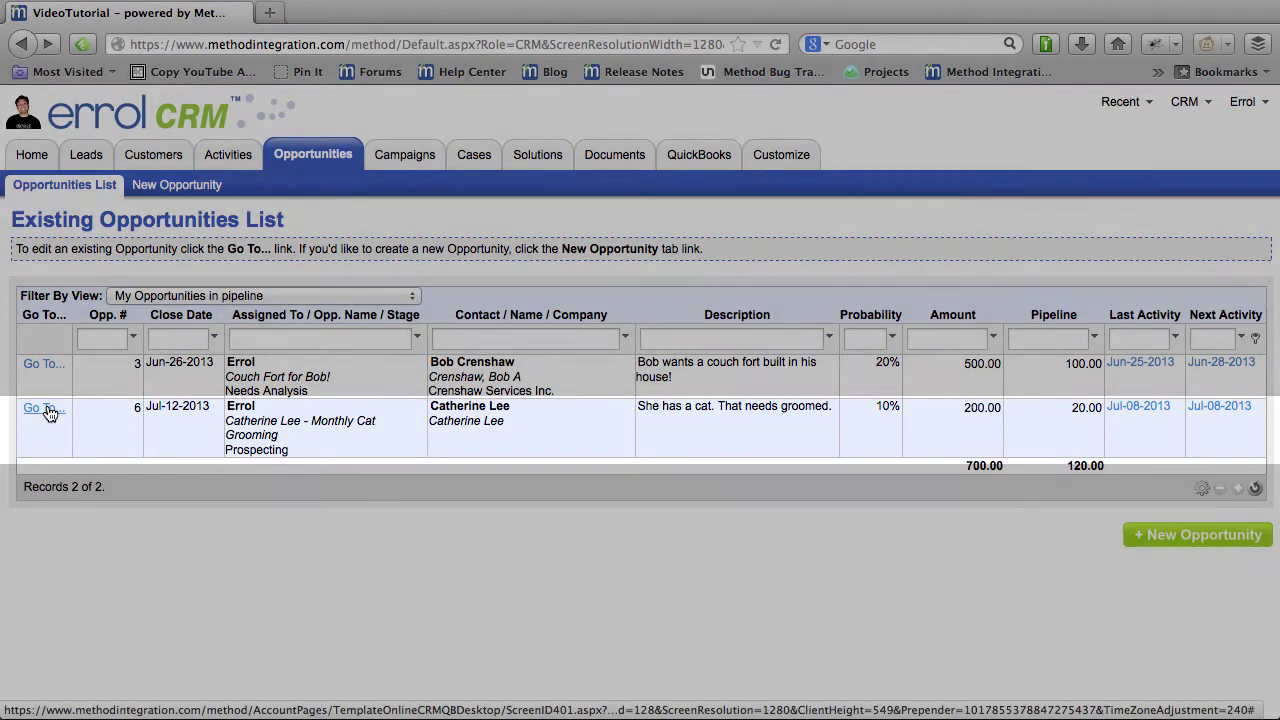
{"action": "left_click", "coordinate": [45, 408]}
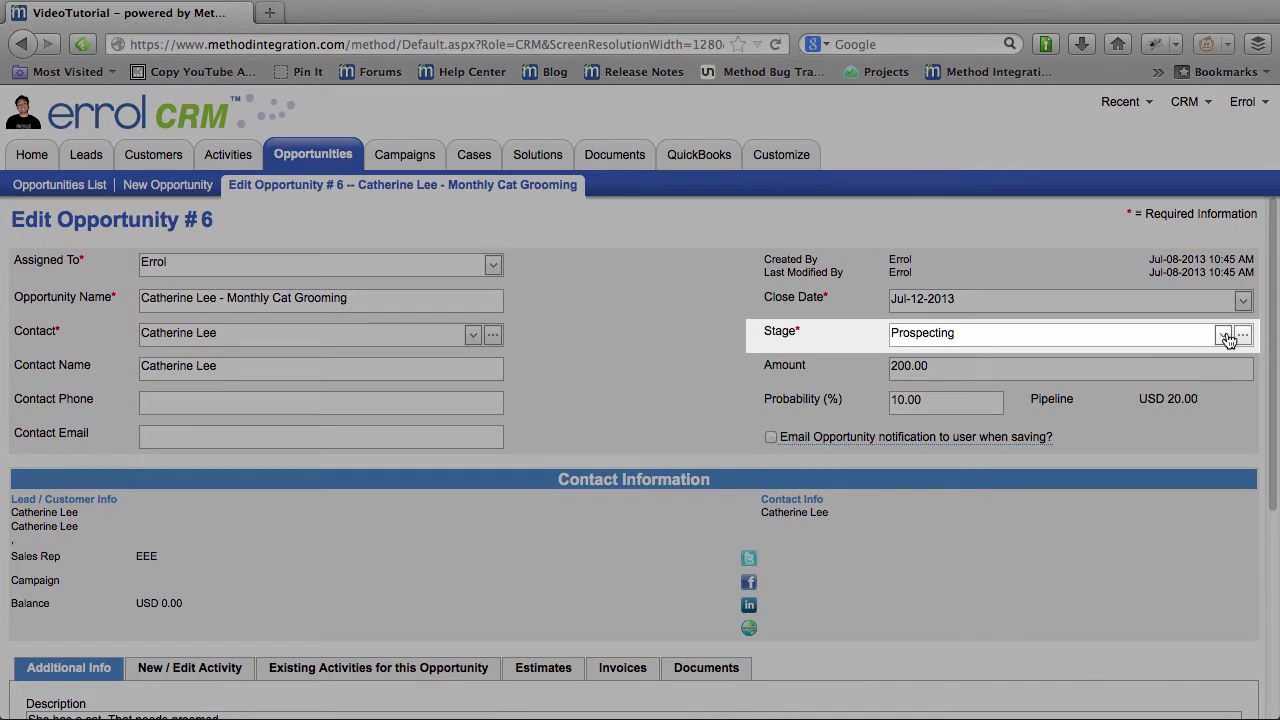
{"action": "left_click", "coordinate": [1222, 334]}
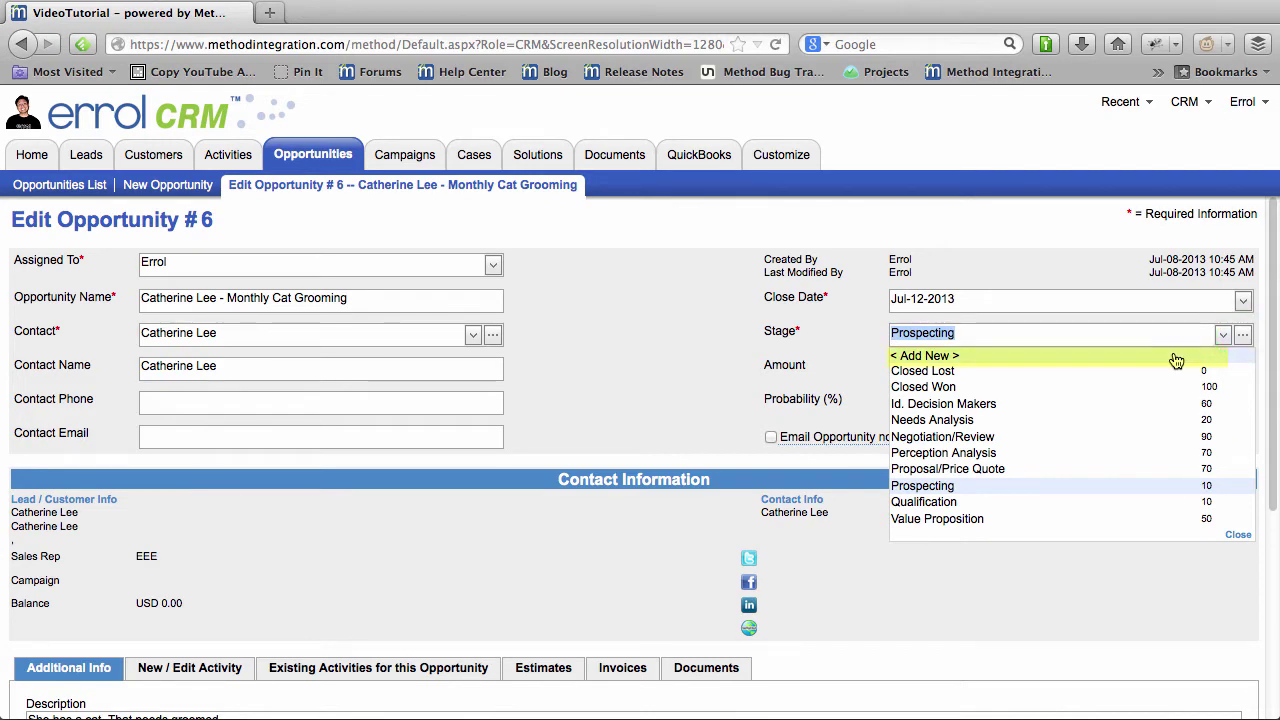
Step: Create an opportunity stage named Checking other reviews with category Open and 30 percent probability, and assign it to the opportunity
{"action": "left_click", "coordinate": [1242, 335]}
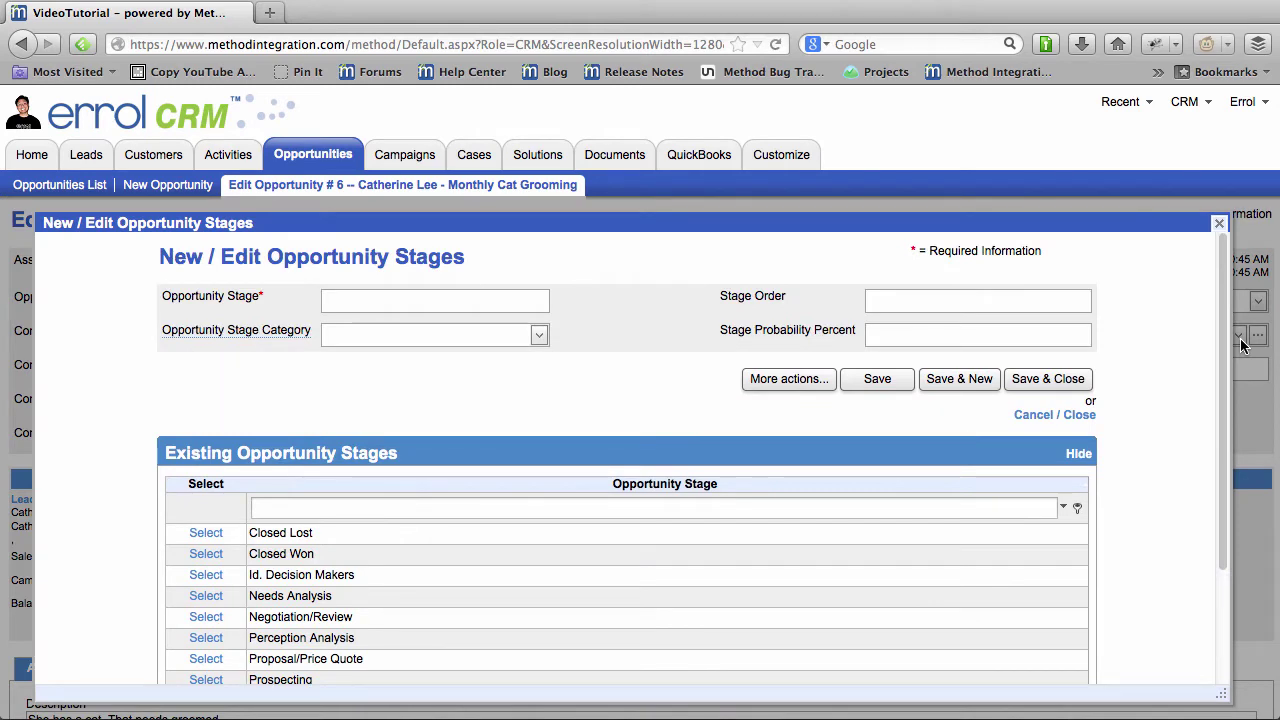
{"action": "left_click", "coordinate": [436, 300]}
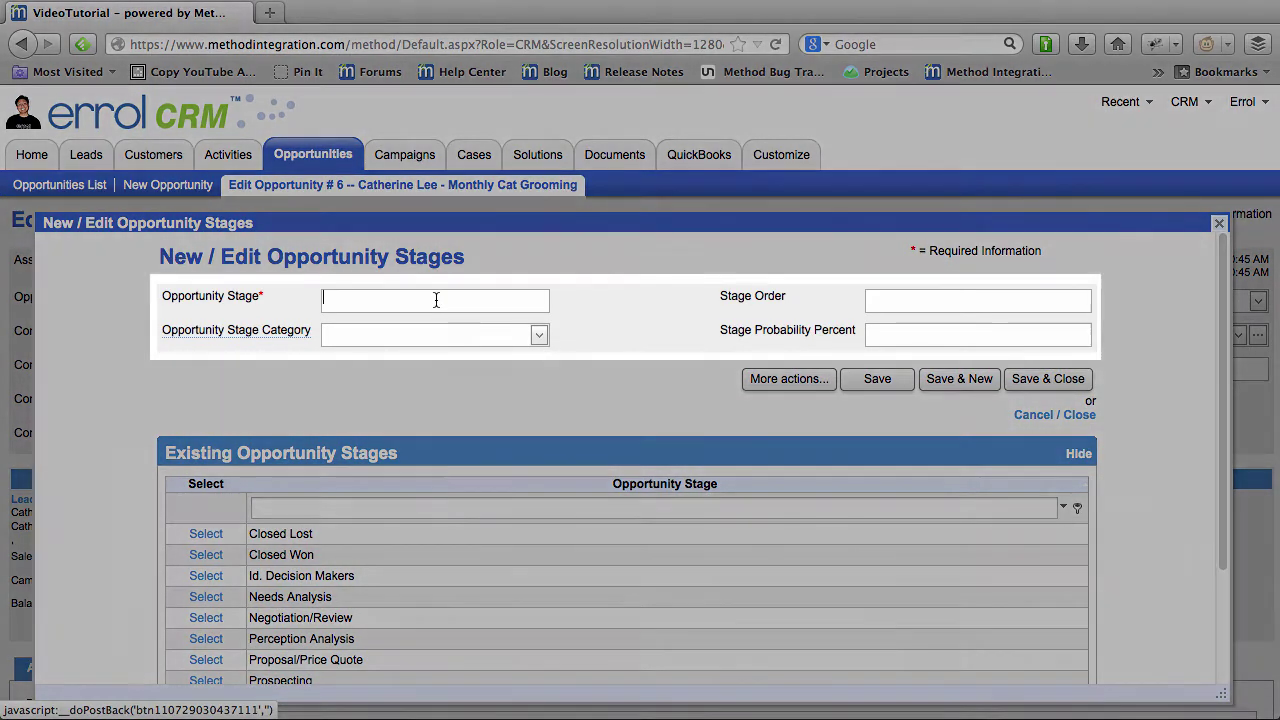
{"action": "type", "text": "Checking oth"}
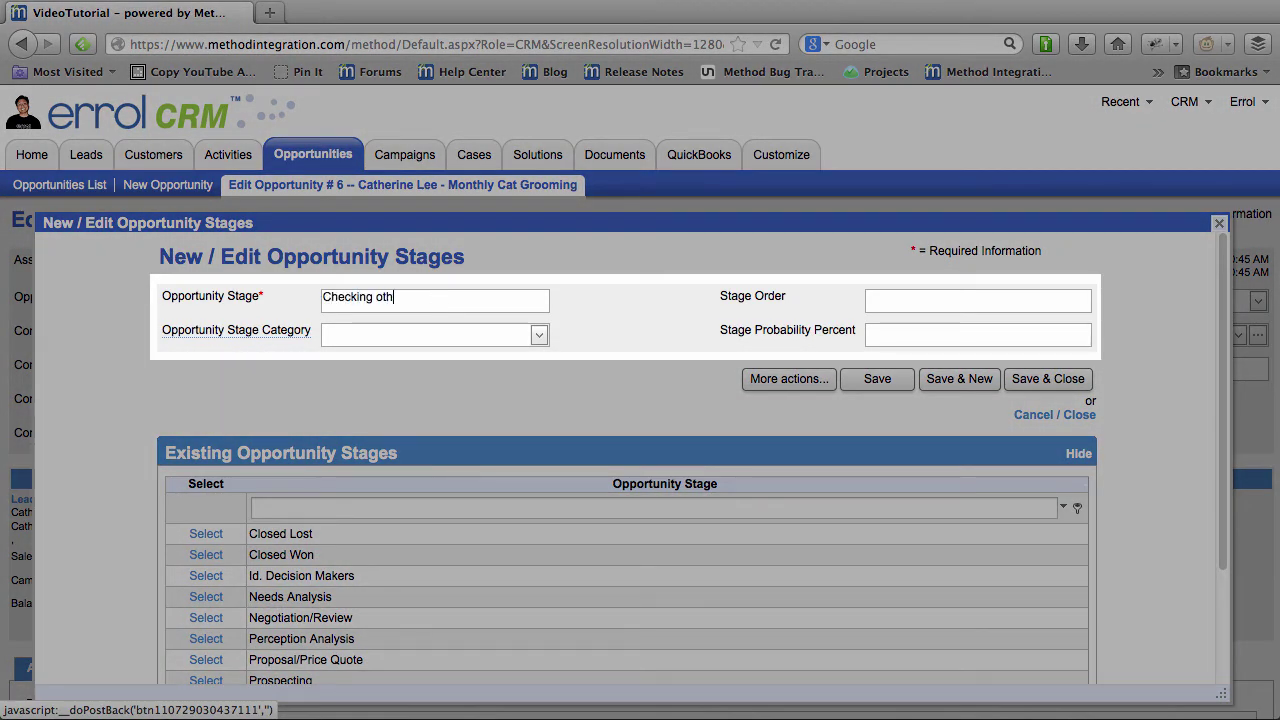
{"action": "type", "text": "er reviews"}
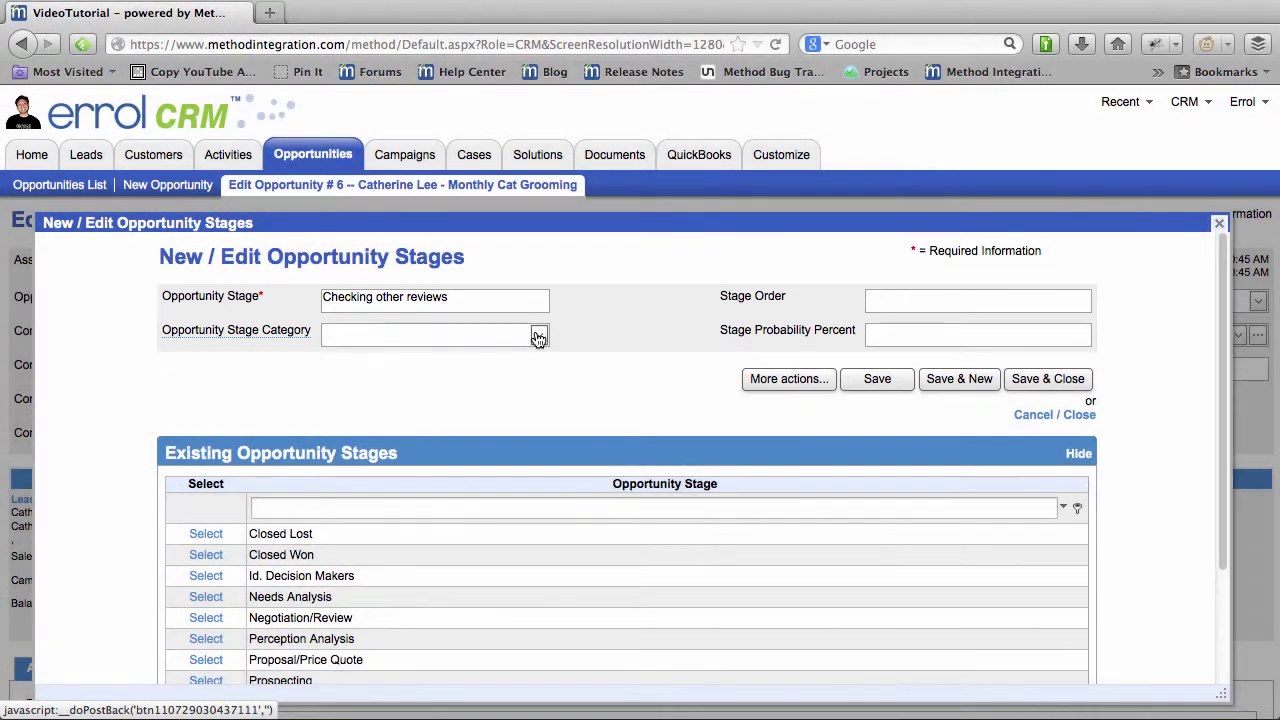
{"action": "left_click", "coordinate": [538, 335]}
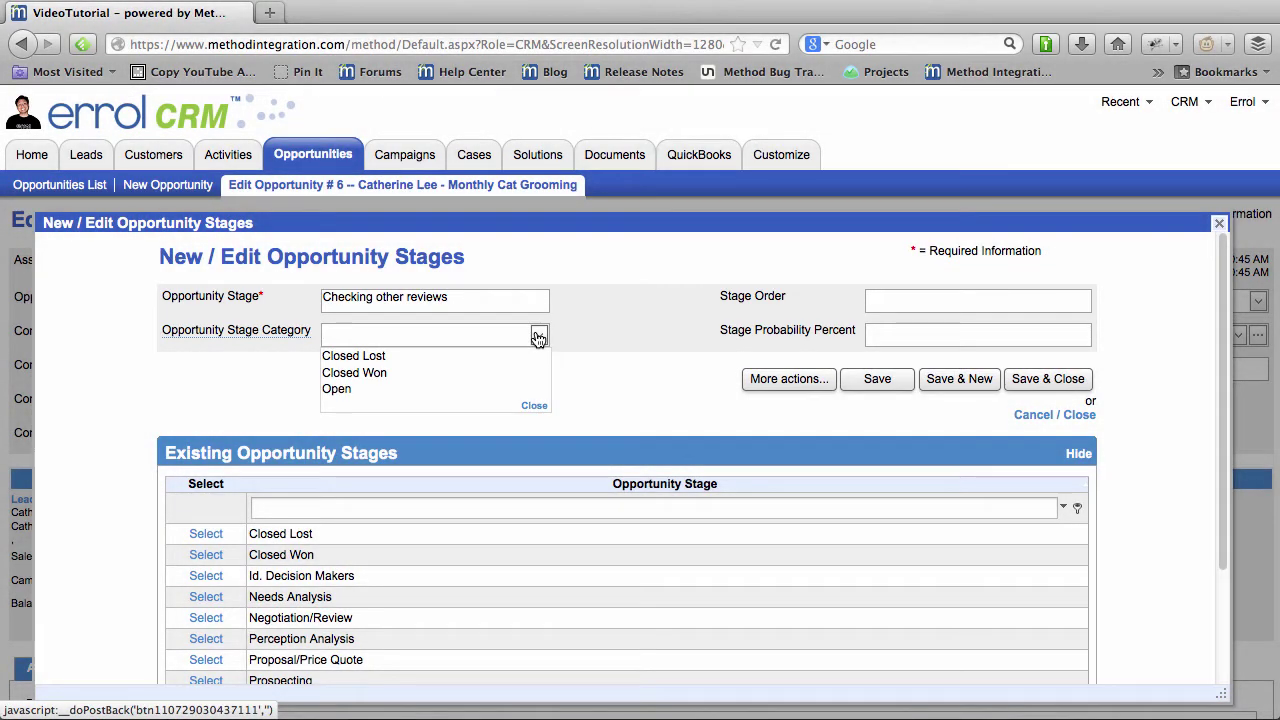
{"action": "left_click", "coordinate": [464, 389]}
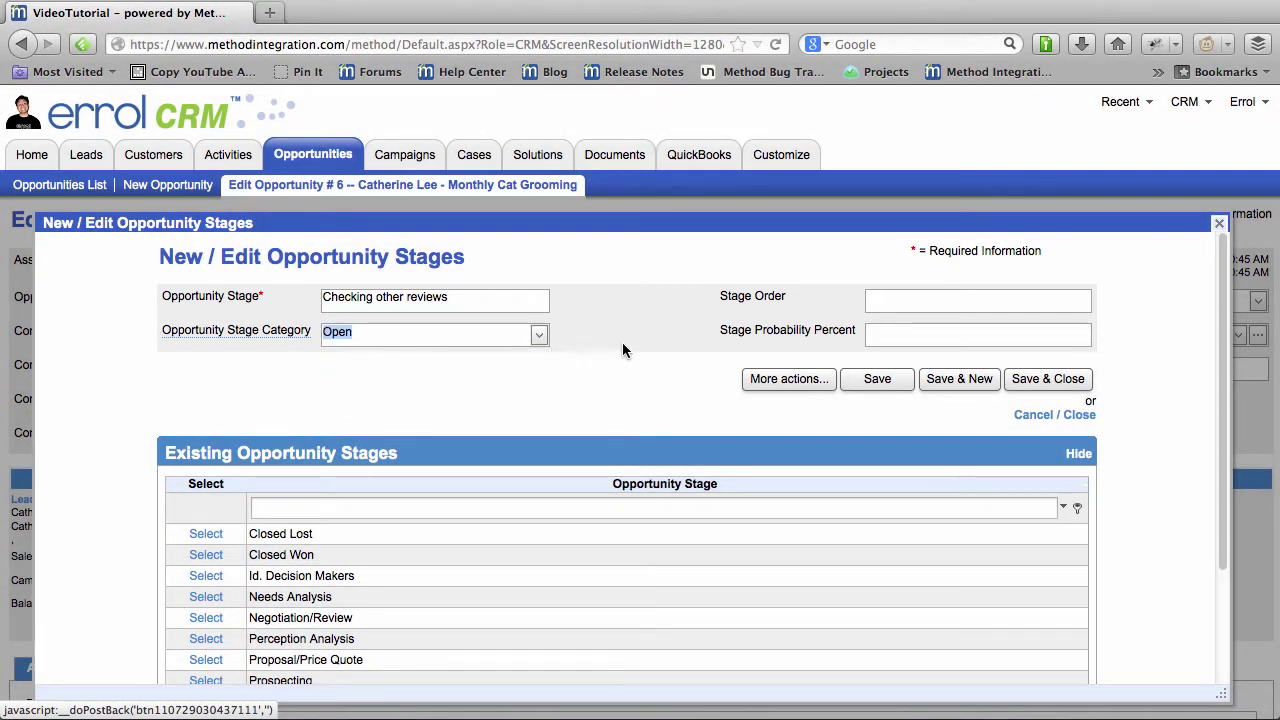
{"action": "left_click", "coordinate": [893, 333]}
{"action": "type", "text": "30"}
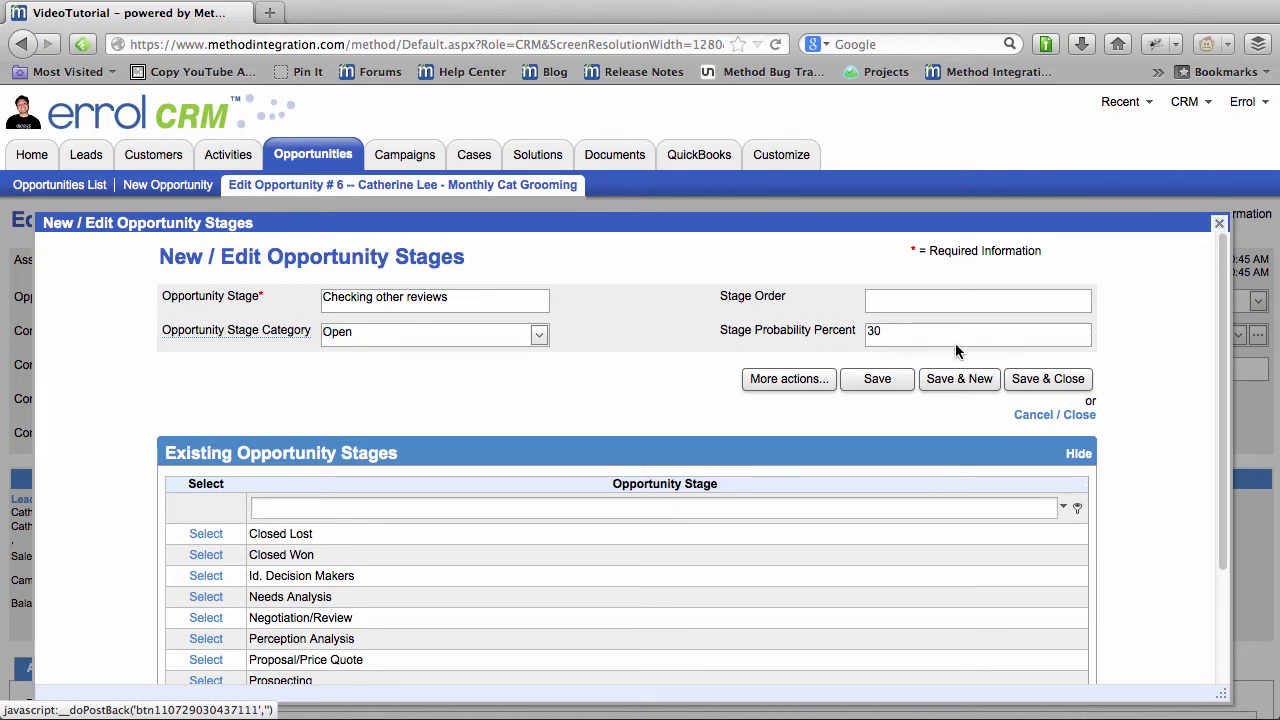
{"action": "left_click", "coordinate": [1041, 388]}
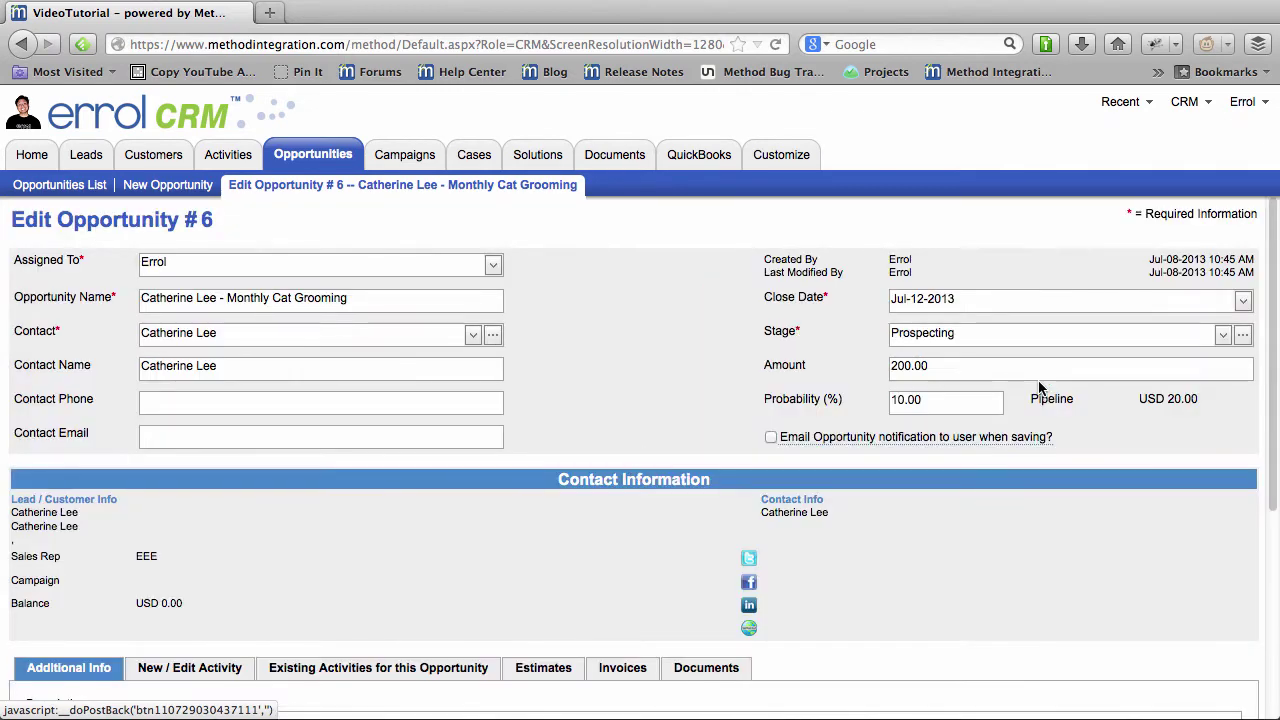
{"action": "left_click", "coordinate": [1224, 334]}
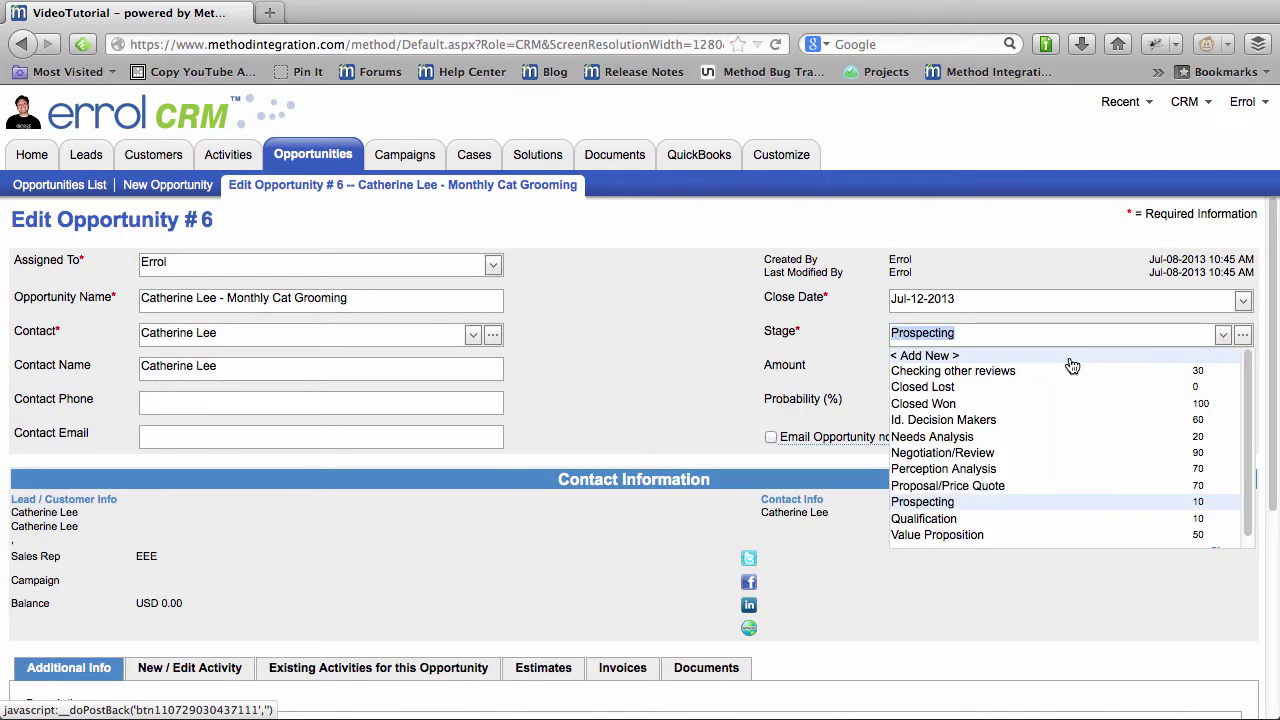
{"action": "left_click", "coordinate": [1055, 371]}
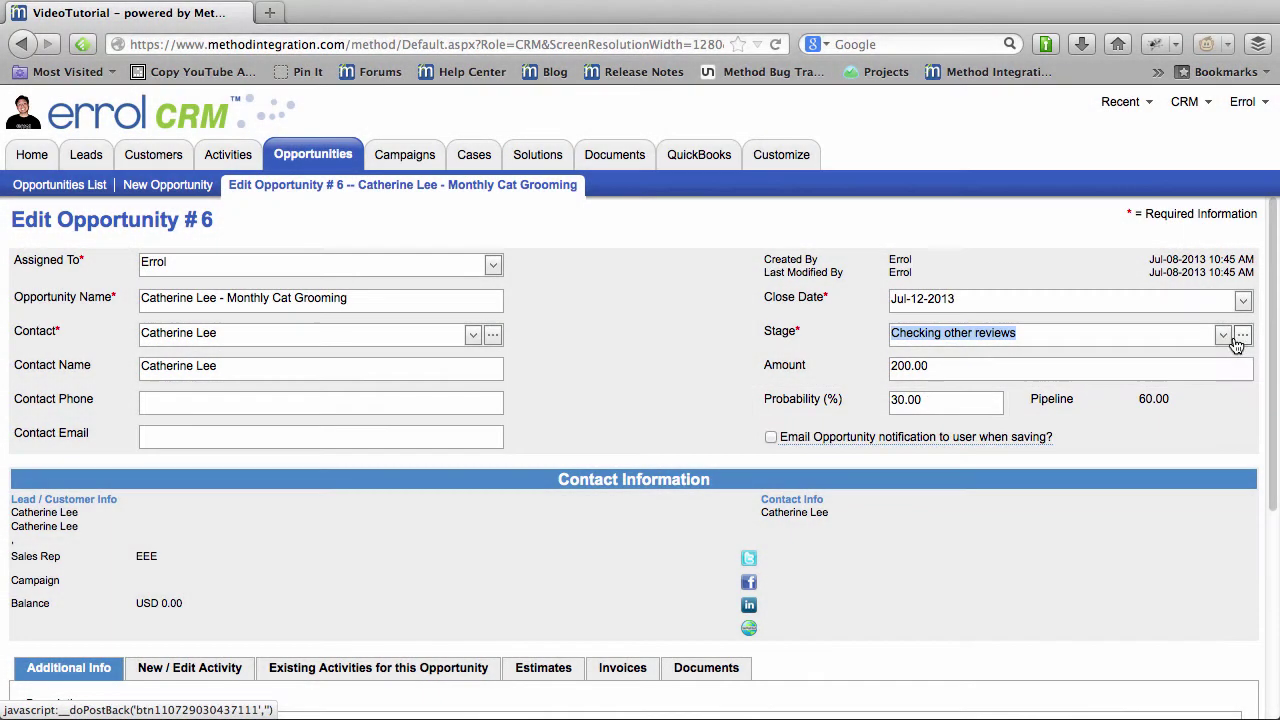
Step: Delete the Checking other reviews stage from the existing opportunity stages and return to the opportunity
{"action": "left_click", "coordinate": [1243, 336]}
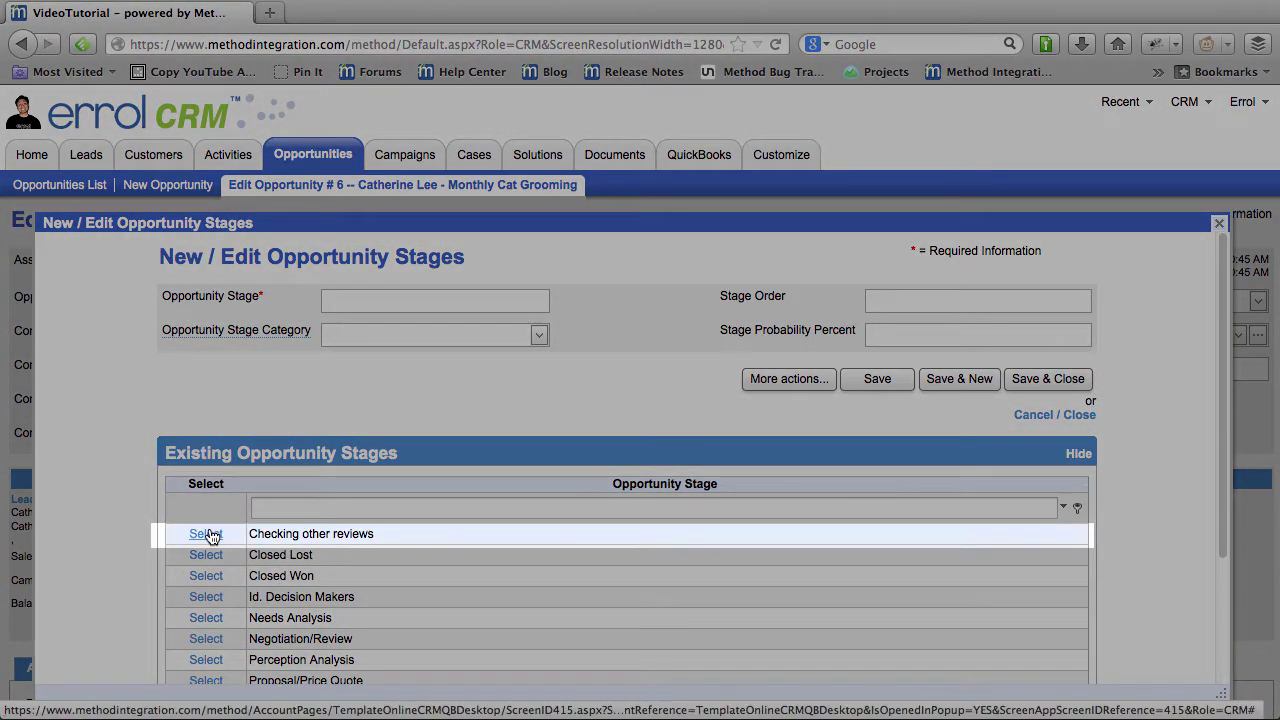
{"action": "left_click", "coordinate": [207, 535]}
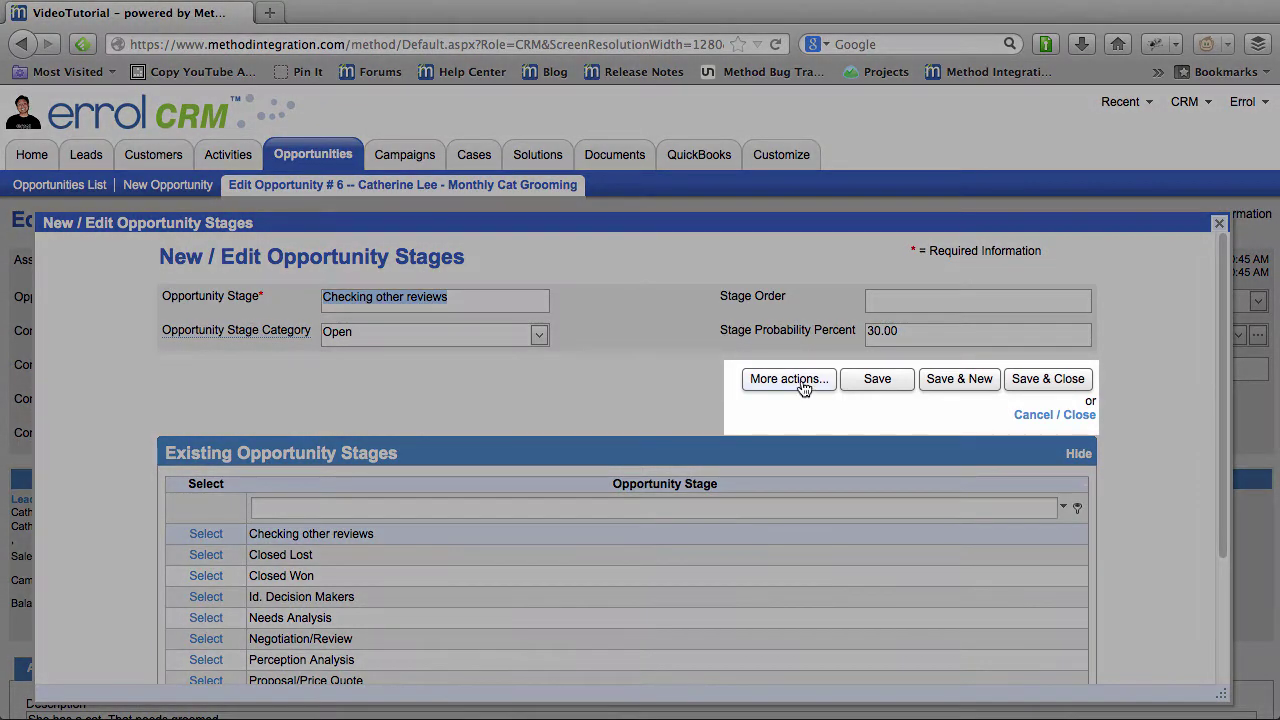
{"action": "left_click", "coordinate": [800, 383]}
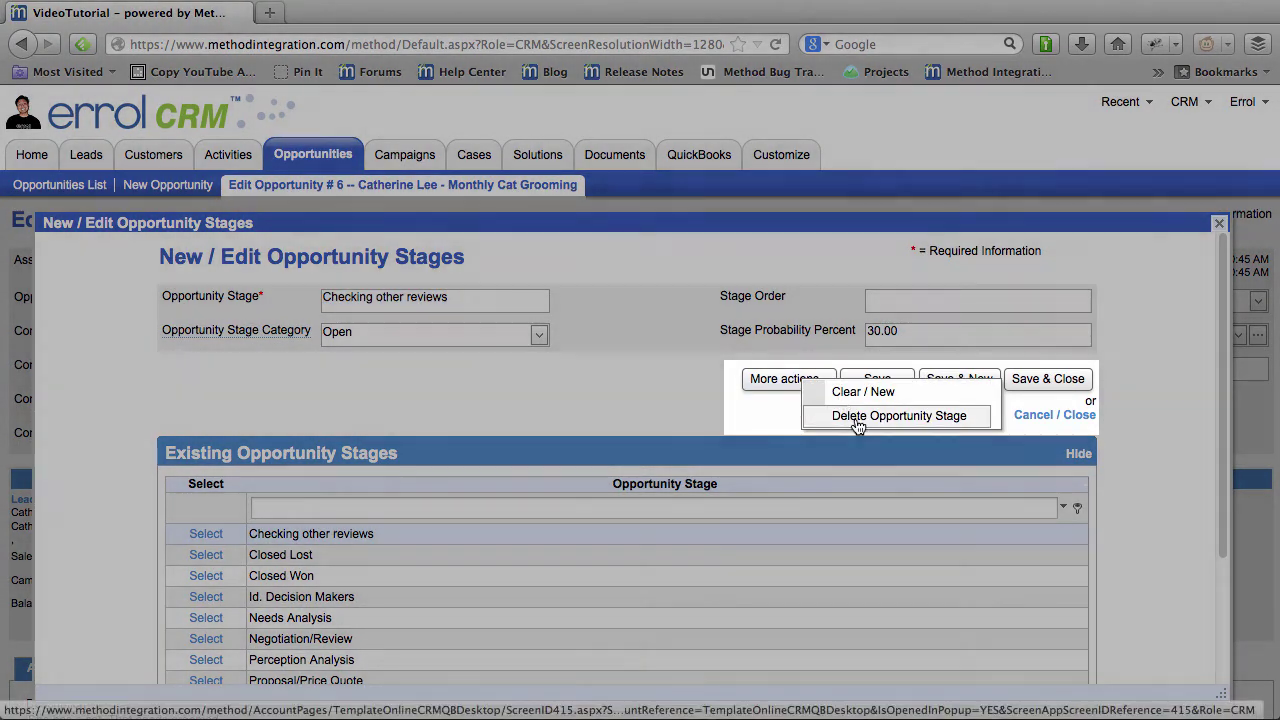
{"action": "left_click", "coordinate": [855, 417]}
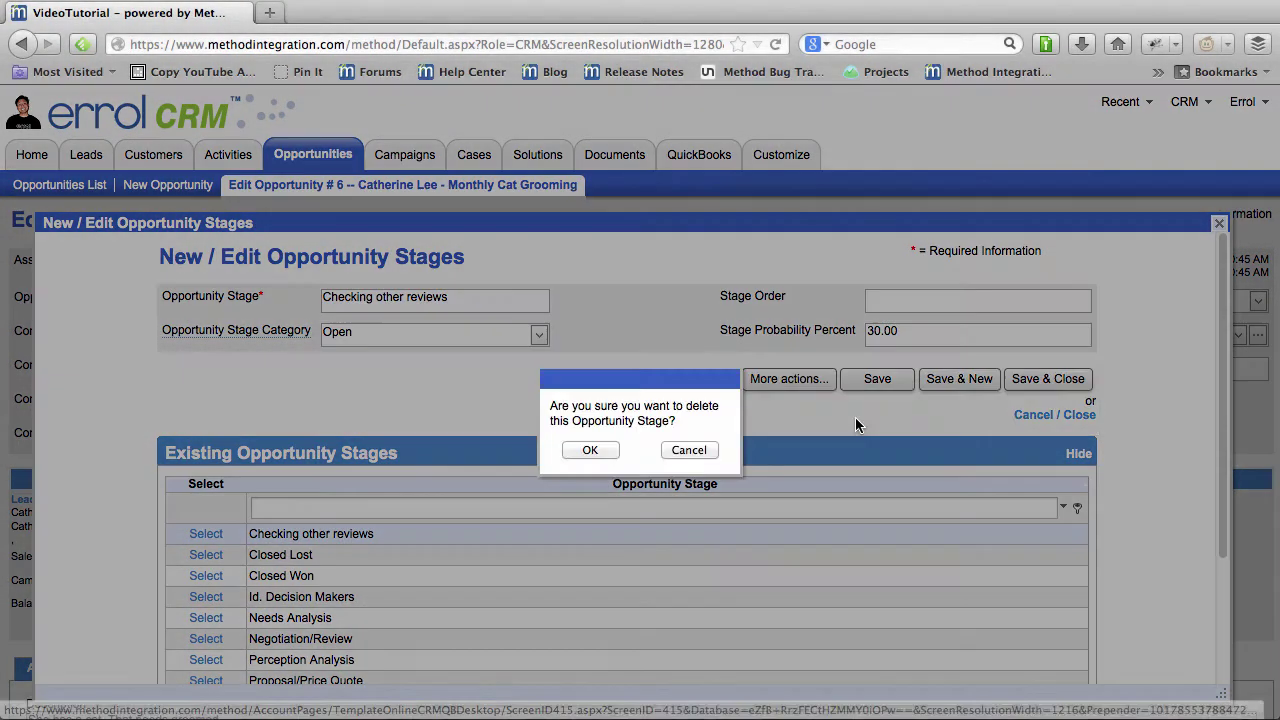
{"action": "left_click", "coordinate": [590, 450]}
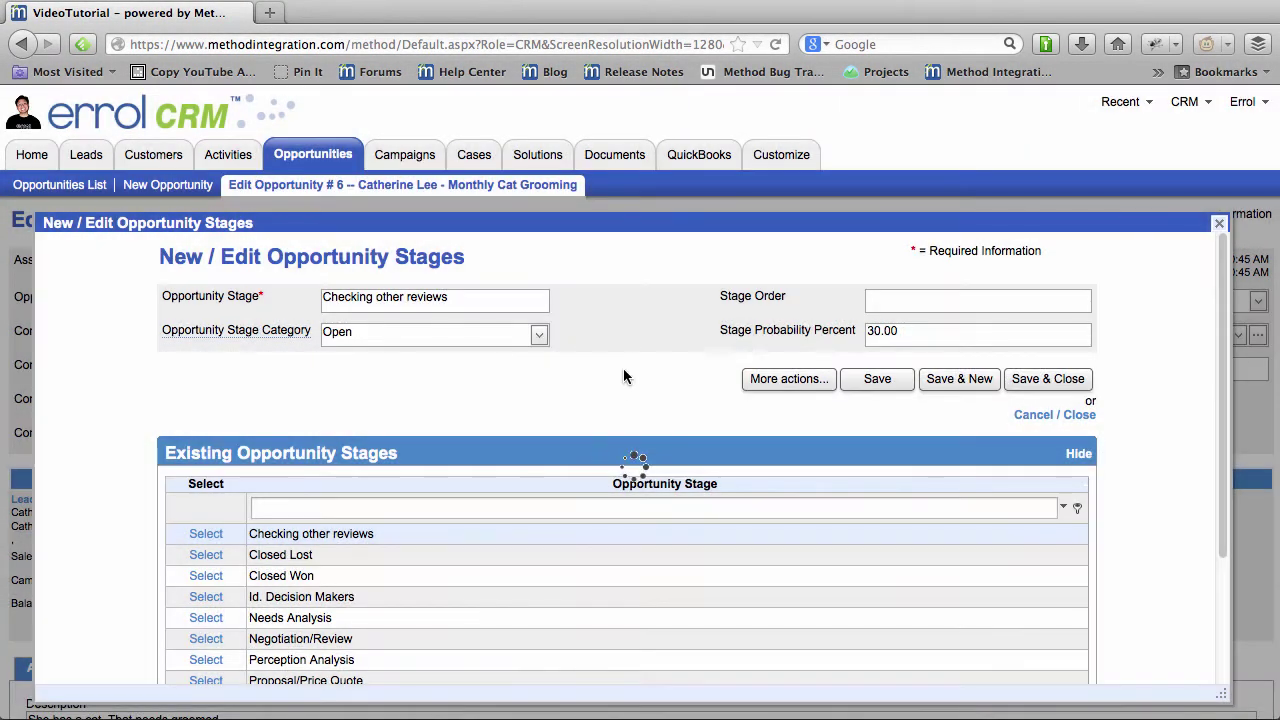
{"action": "left_click", "coordinate": [1054, 415]}
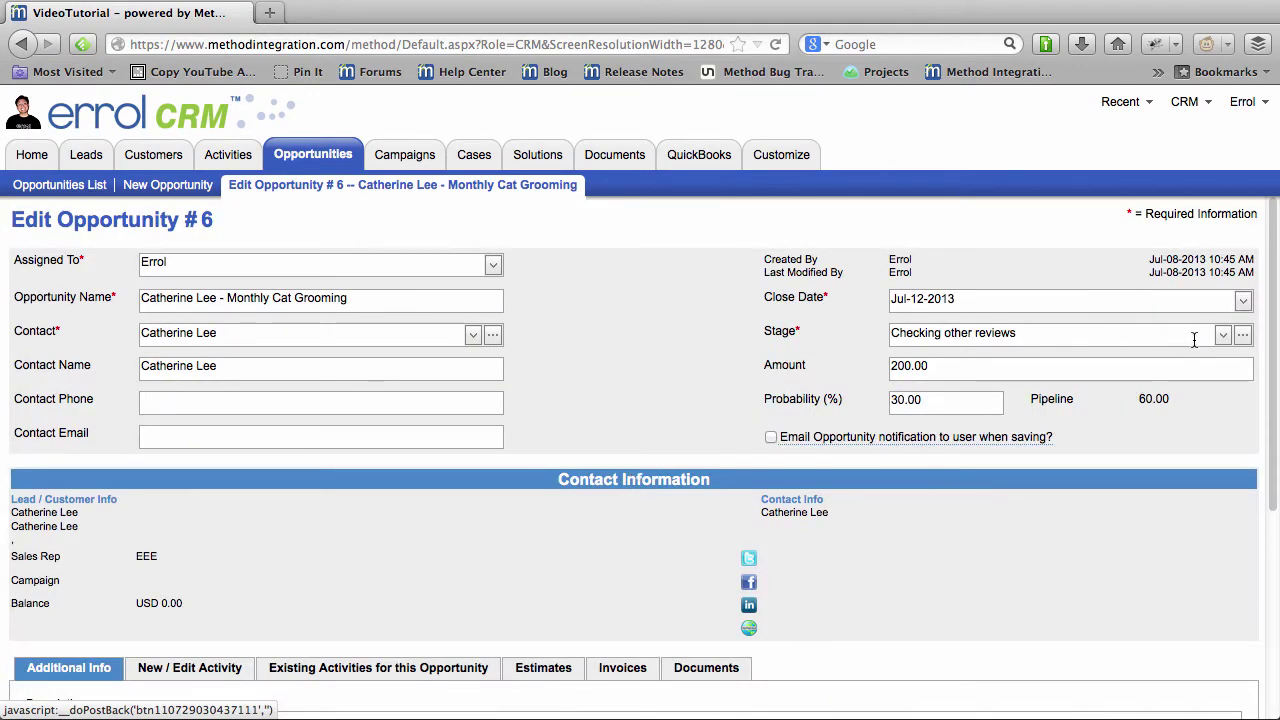
Step: Set the opportunity's stage to Proposal/Price Quote
{"action": "left_click", "coordinate": [1222, 334]}
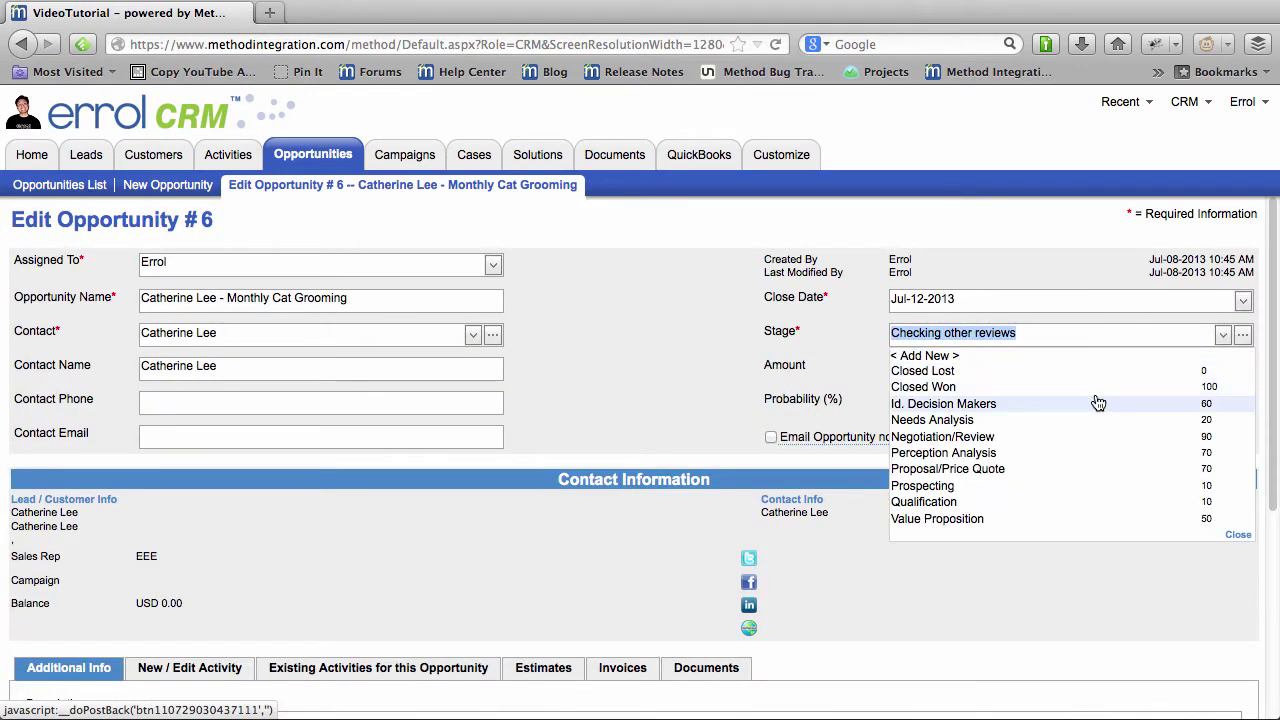
{"action": "left_click", "coordinate": [1042, 473]}
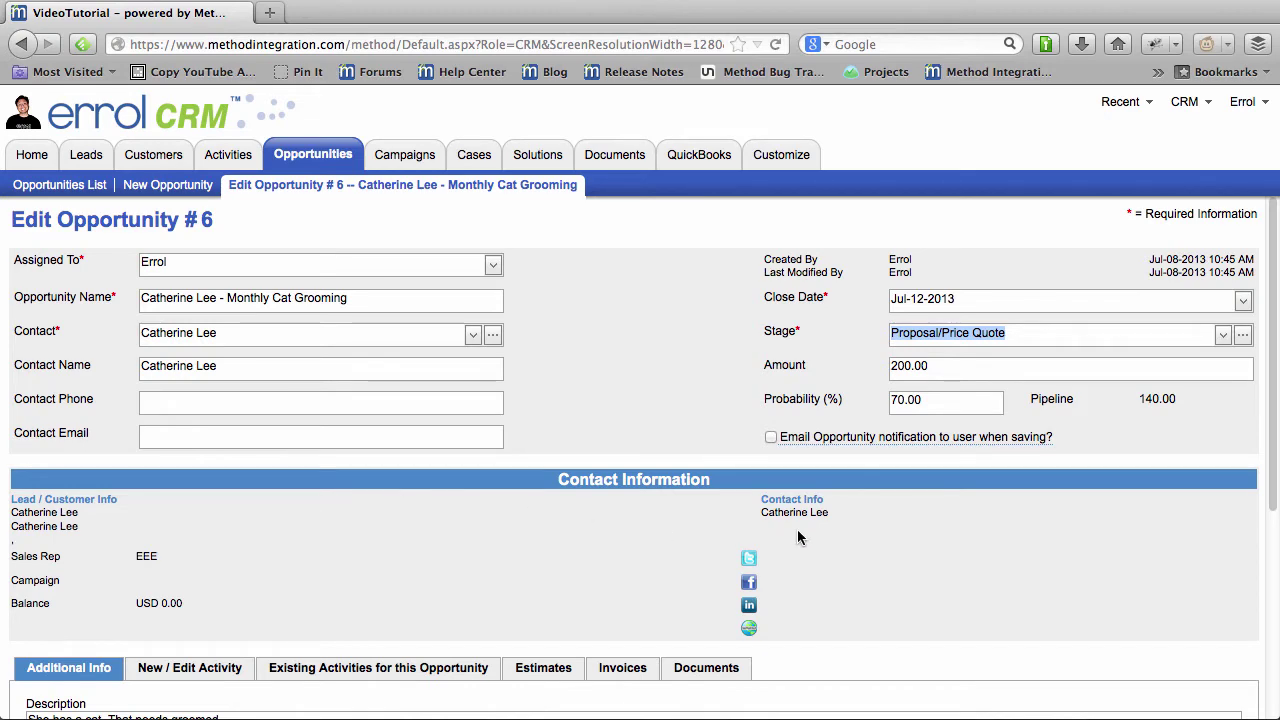
Step: Add the contact's phone number and the Twitter user name catlover to the opportunity's contact info, and save the contact
{"action": "scroll", "coordinate": [798, 532], "scroll_direction": "down", "scroll_amount": 4}
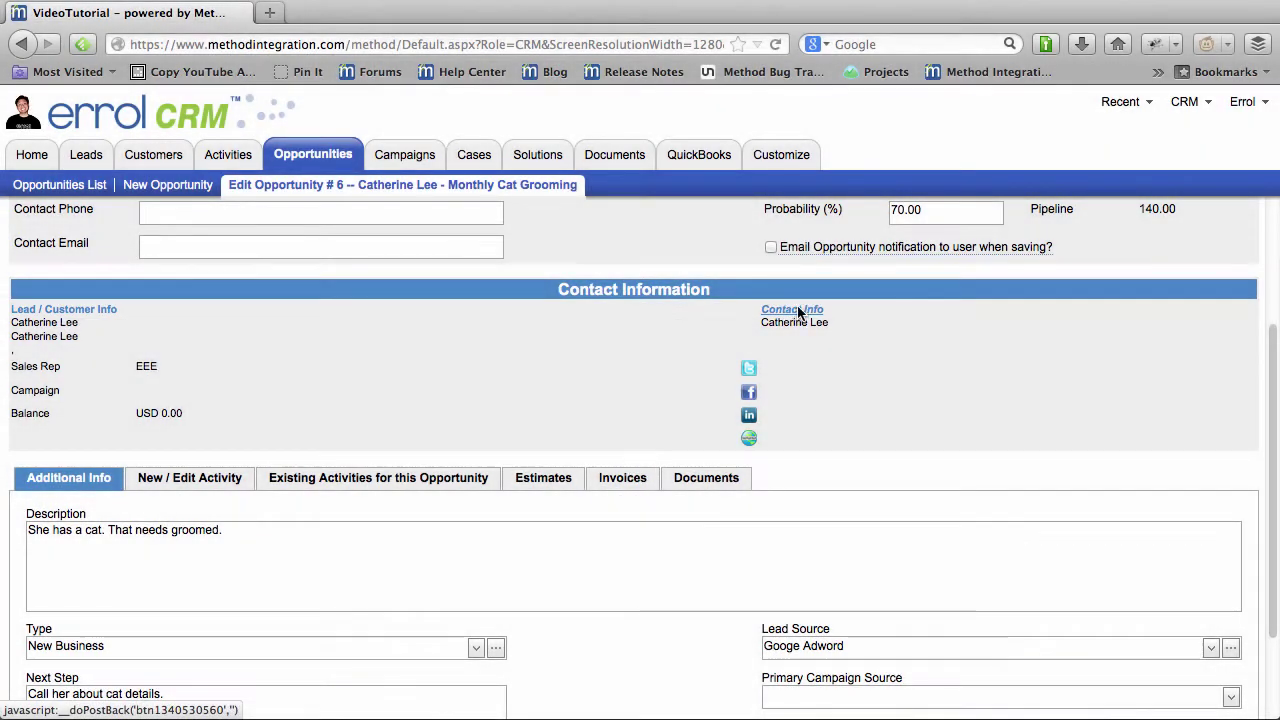
{"action": "left_click", "coordinate": [800, 311]}
{"action": "left_click", "coordinate": [366, 425]}
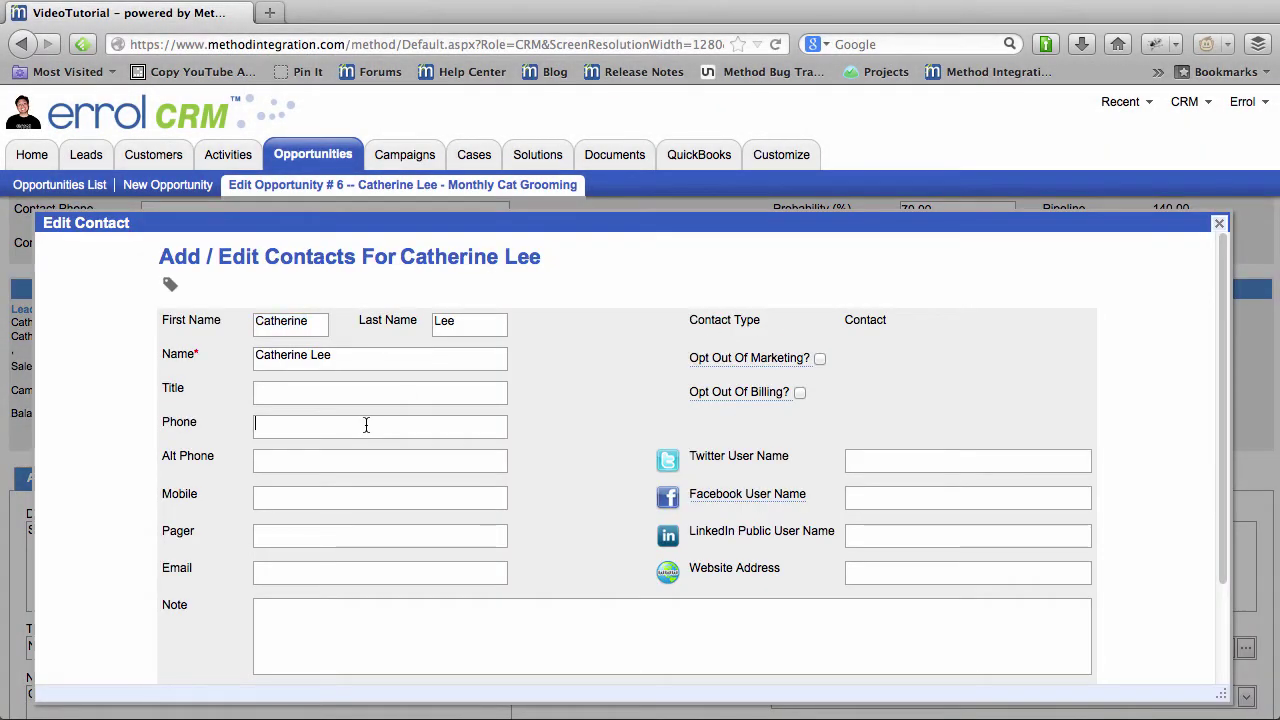
{"action": "type", "text": "555-5555"}
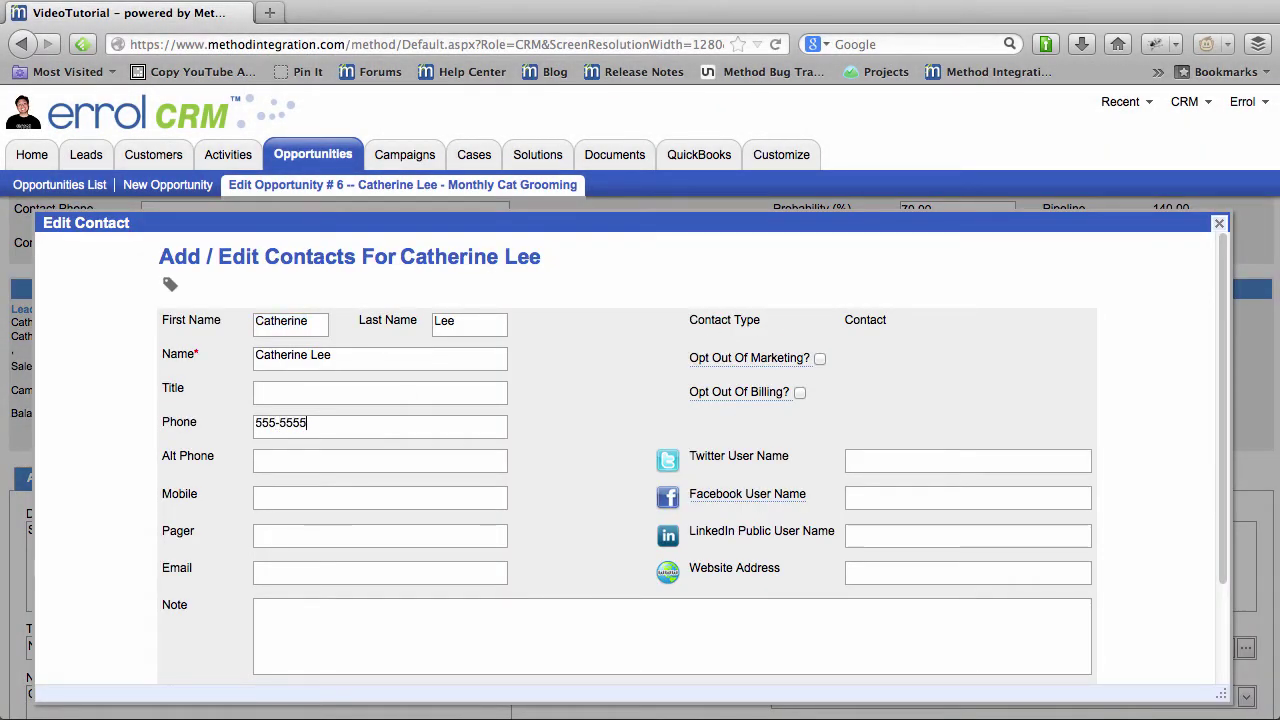
{"action": "left_click", "coordinate": [857, 461]}
{"action": "type", "text": "cat"}
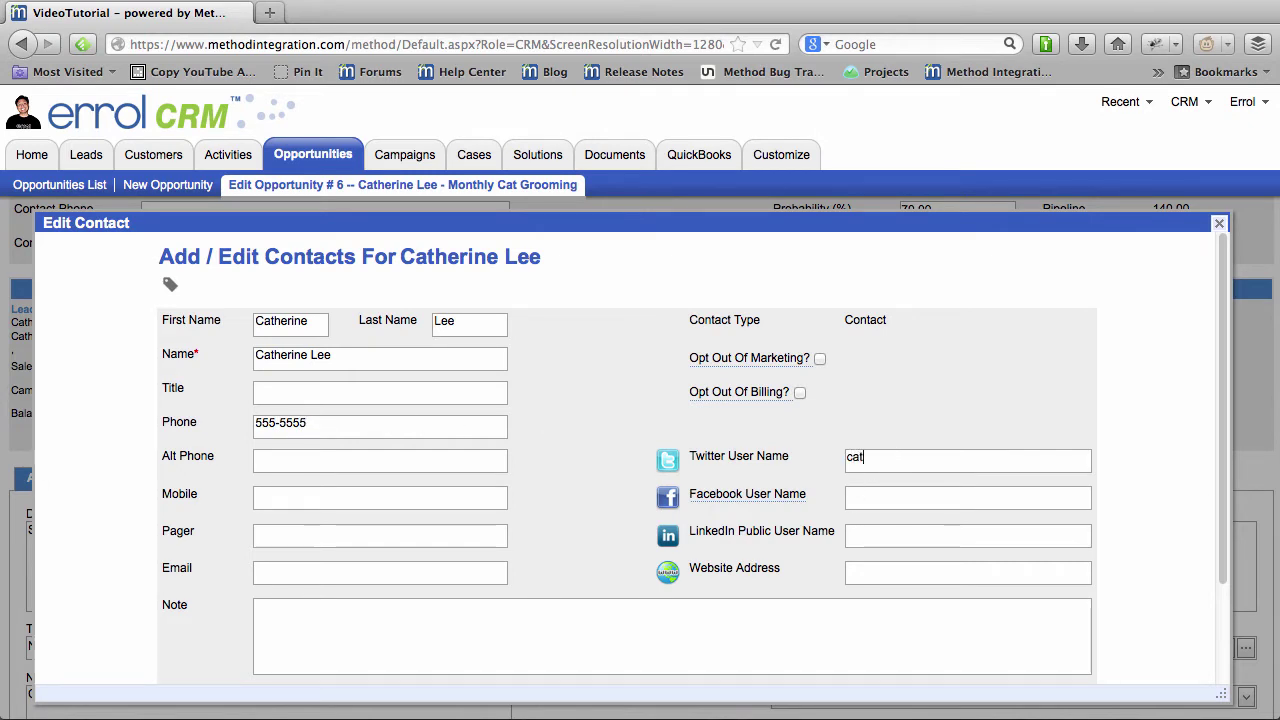
{"action": "type", "text": "lover"}
{"action": "scroll", "coordinate": [894, 457], "scroll_direction": "down", "scroll_amount": 2}
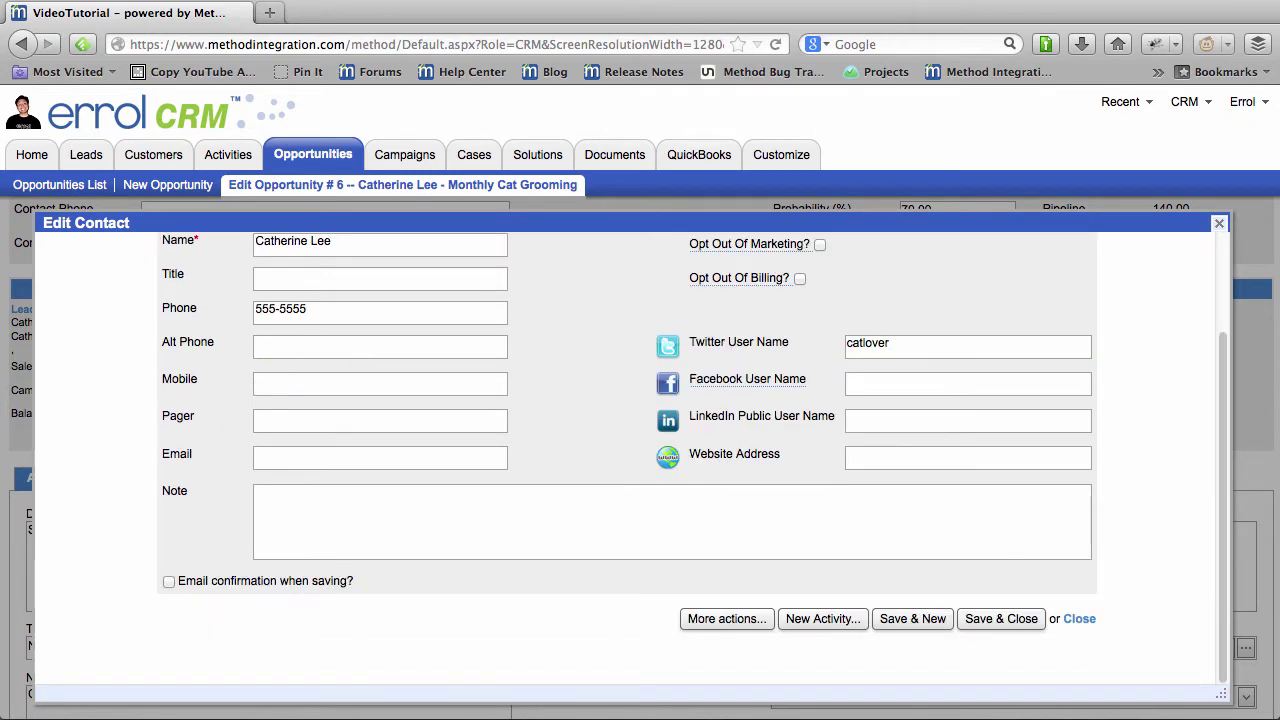
{"action": "left_click", "coordinate": [1025, 620]}
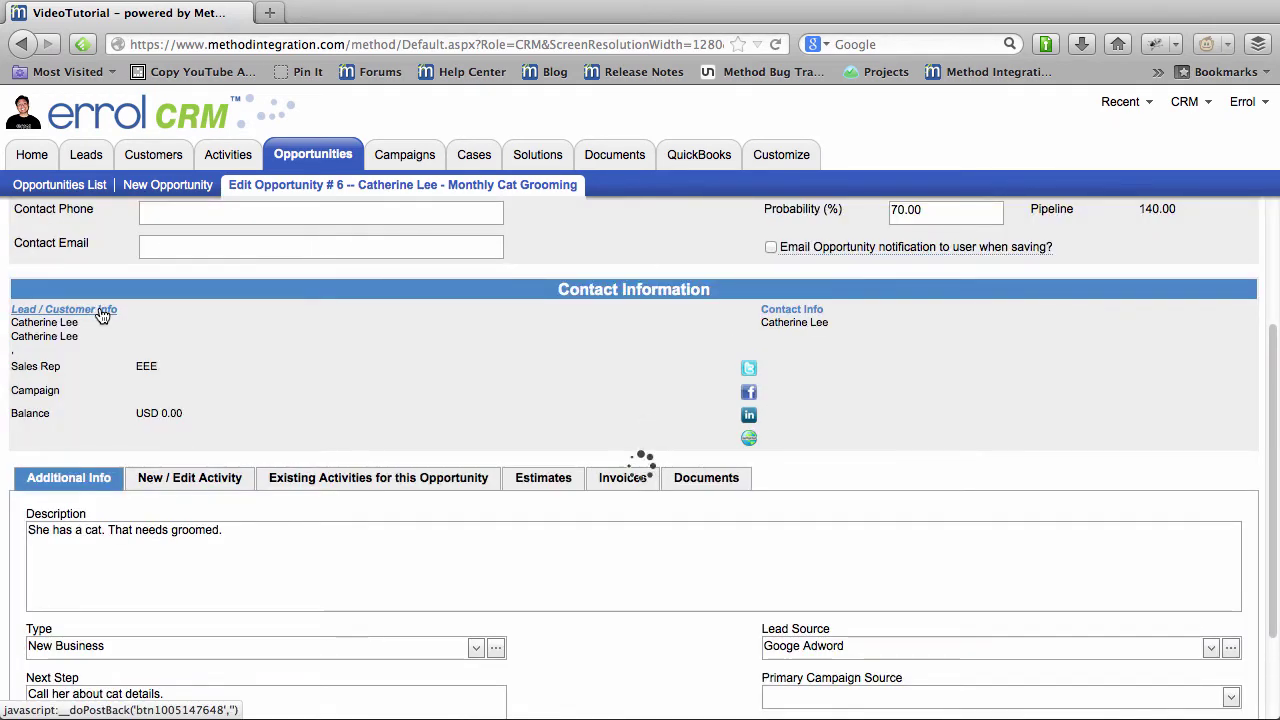
Step: Fill in the lead's billing street, city, province, postal code and country in the lead record, and save it
{"action": "left_click", "coordinate": [100, 310]}
{"action": "left_click", "coordinate": [337, 551]}
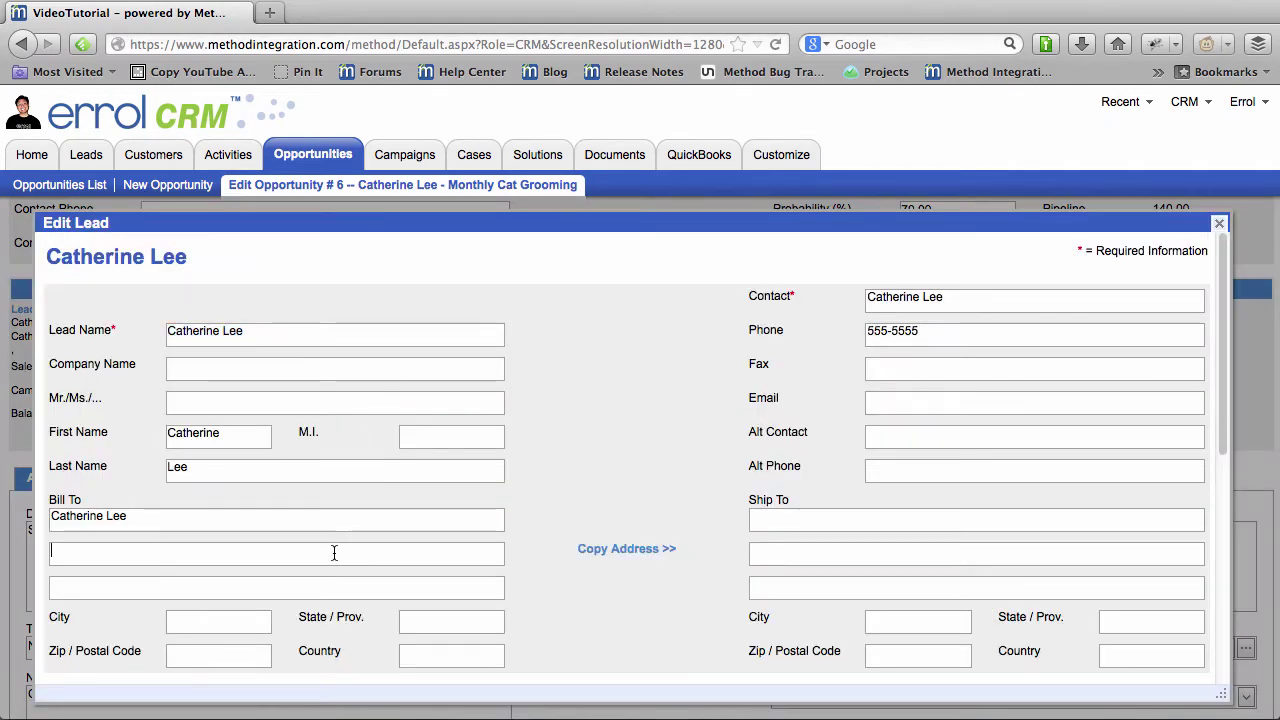
{"action": "type", "text": "21 Jump Street"}
{"action": "left_click", "coordinate": [218, 621]}
{"action": "type", "text": "Toronto"}
{"action": "key", "text": "Tab"}
{"action": "type", "text": "On"}
{"action": "key", "text": "Tab"}
{"action": "type", "text": "H0H0H0"}
{"action": "key", "text": "Tab"}
{"action": "type", "text": "Canada"}
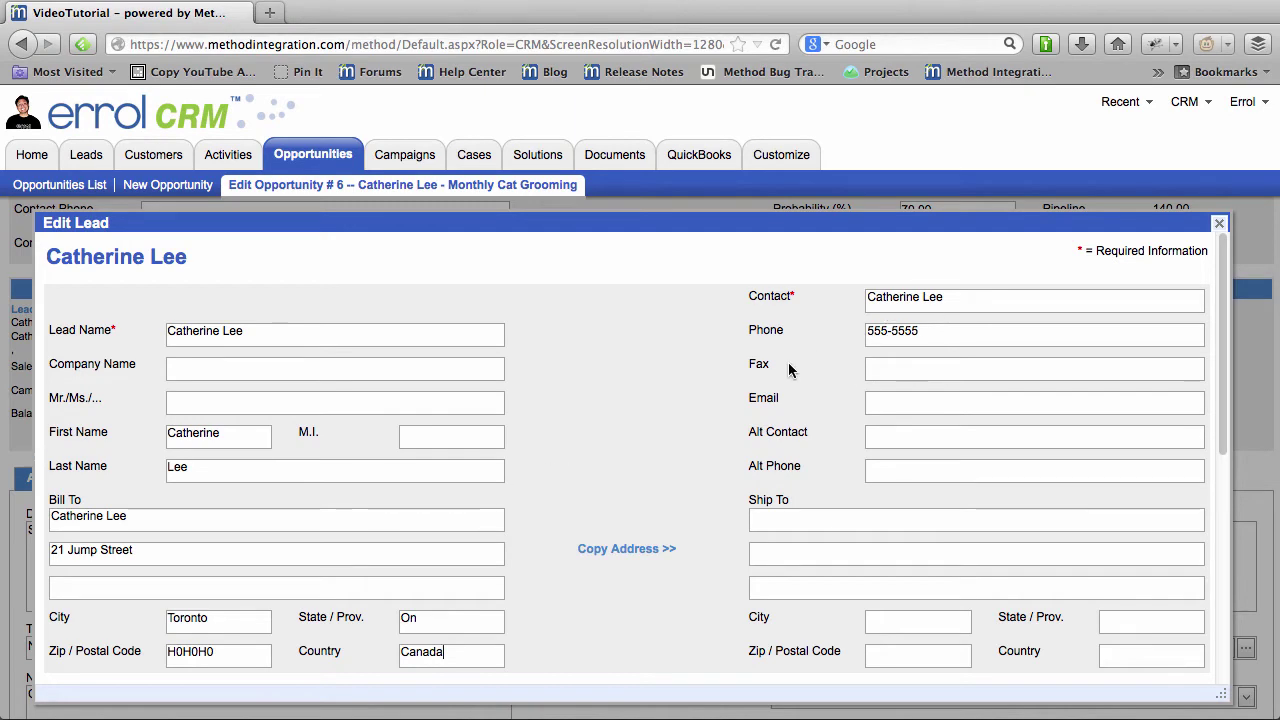
{"action": "scroll", "coordinate": [641, 432], "scroll_direction": "down", "scroll_amount": 1}
{"action": "scroll", "coordinate": [641, 432], "scroll_direction": "down", "scroll_amount": 5}
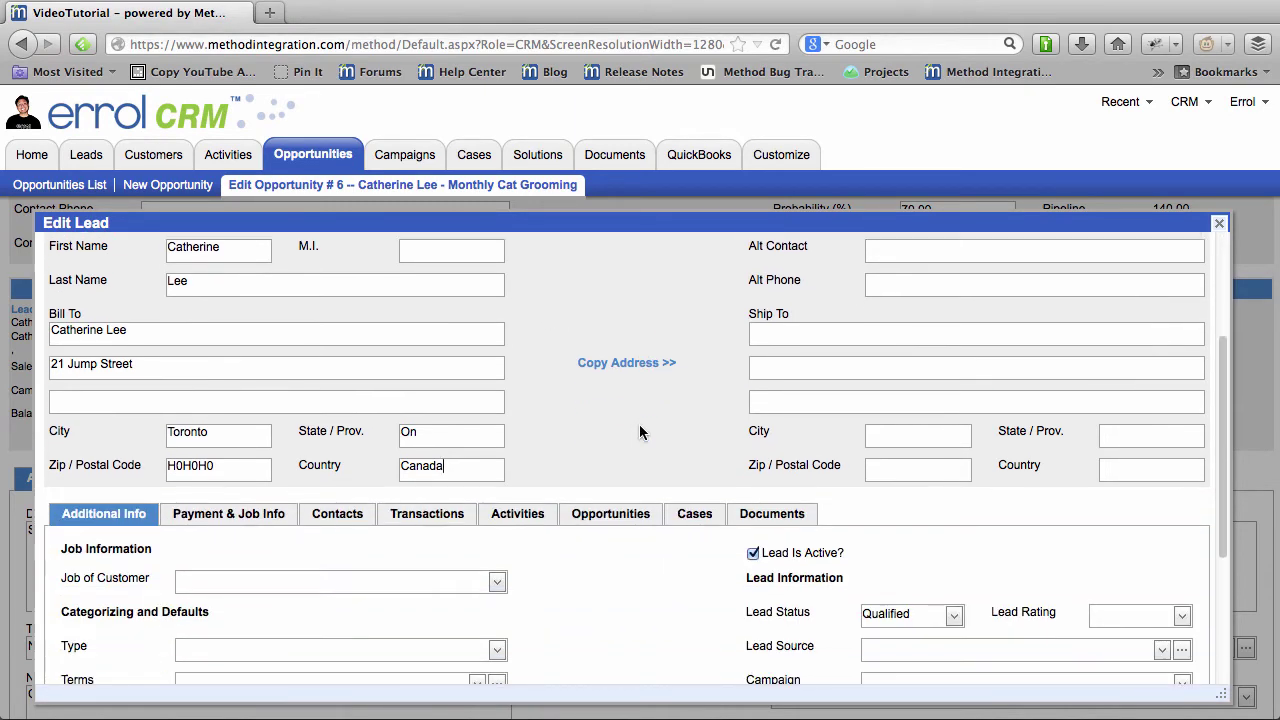
{"action": "scroll", "coordinate": [640, 432], "scroll_direction": "down", "scroll_amount": 6}
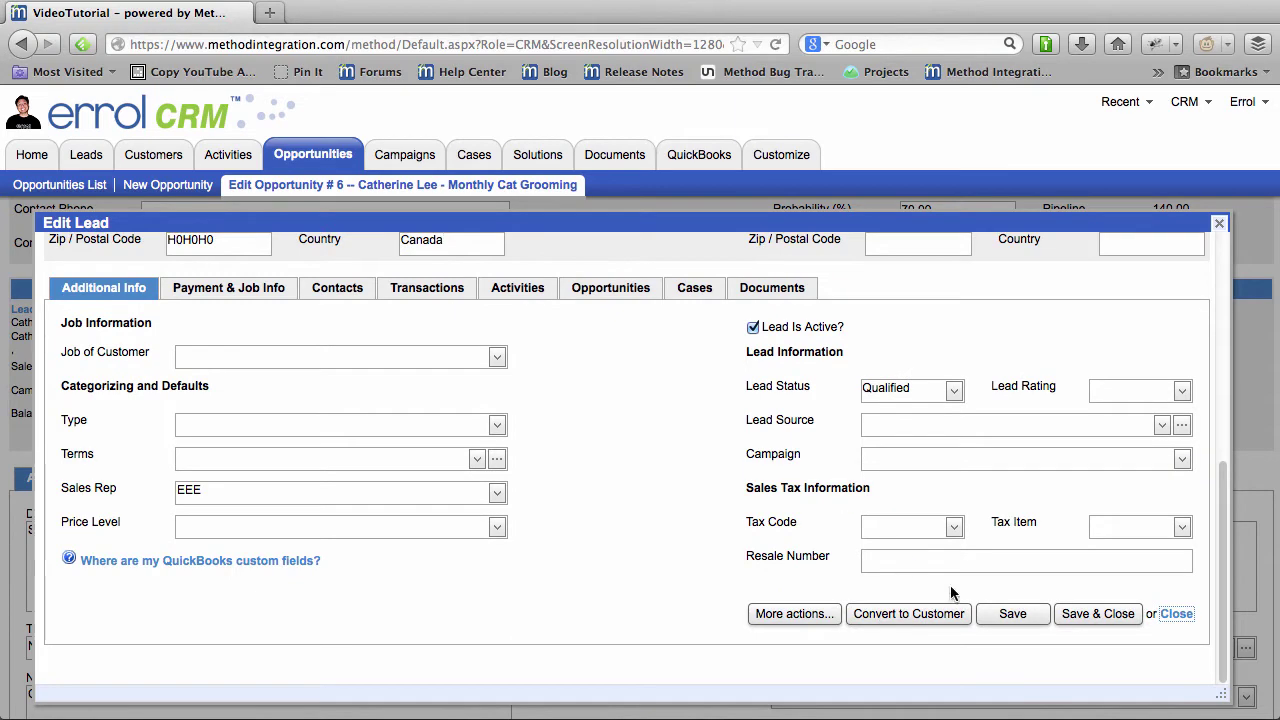
{"action": "left_click", "coordinate": [1100, 613]}
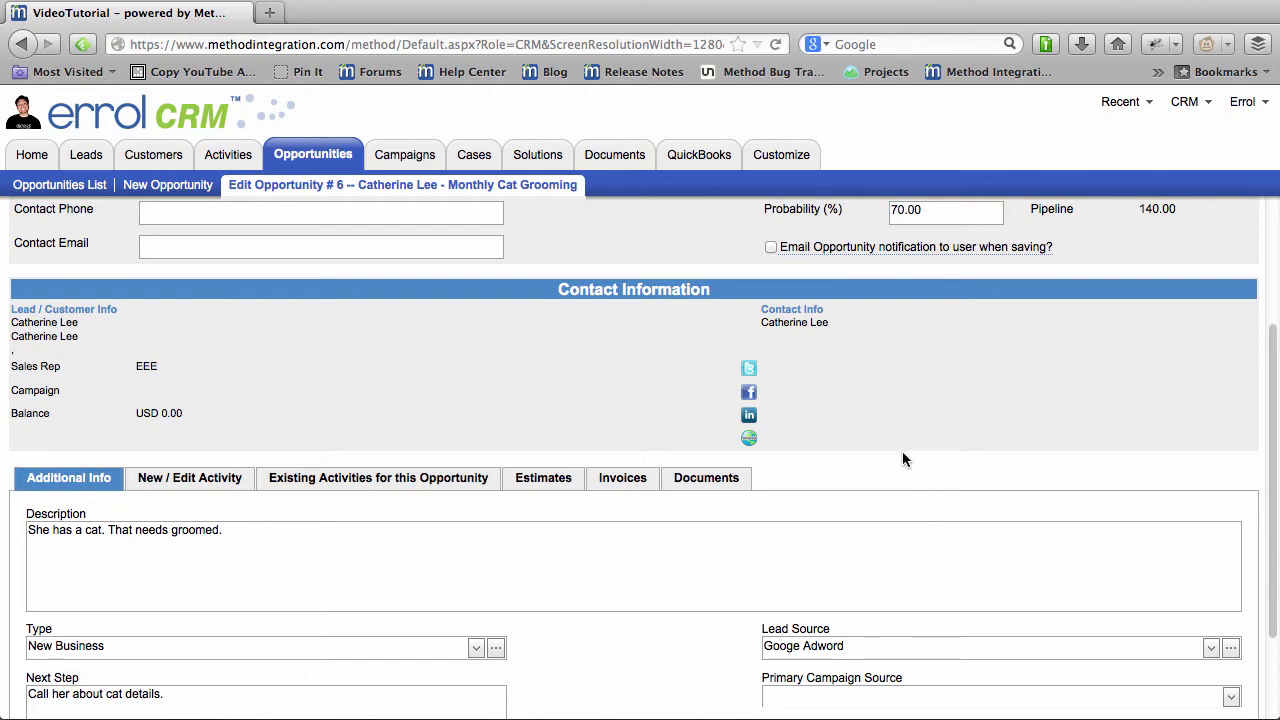
Step: Review the opportunity's description and additional info, and open its form for a new activity
{"action": "scroll", "coordinate": [902, 459], "scroll_direction": "down", "scroll_amount": 3}
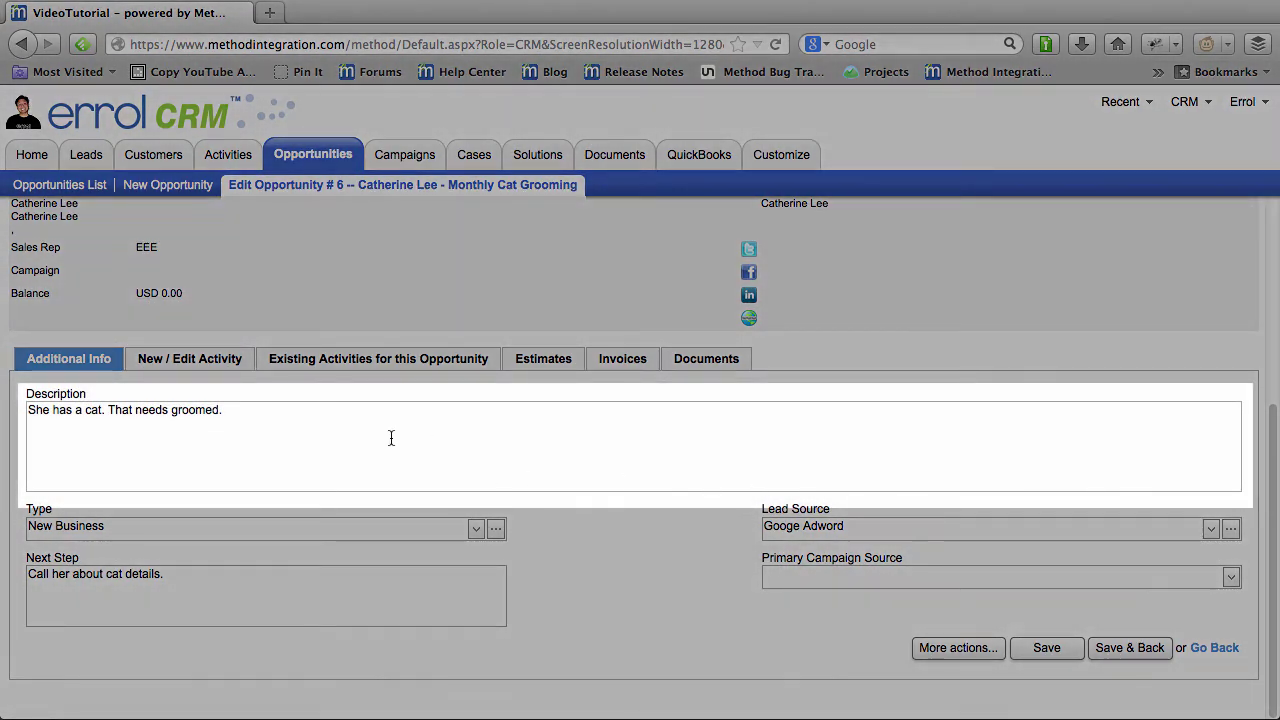
{"action": "left_click", "coordinate": [379, 437]}
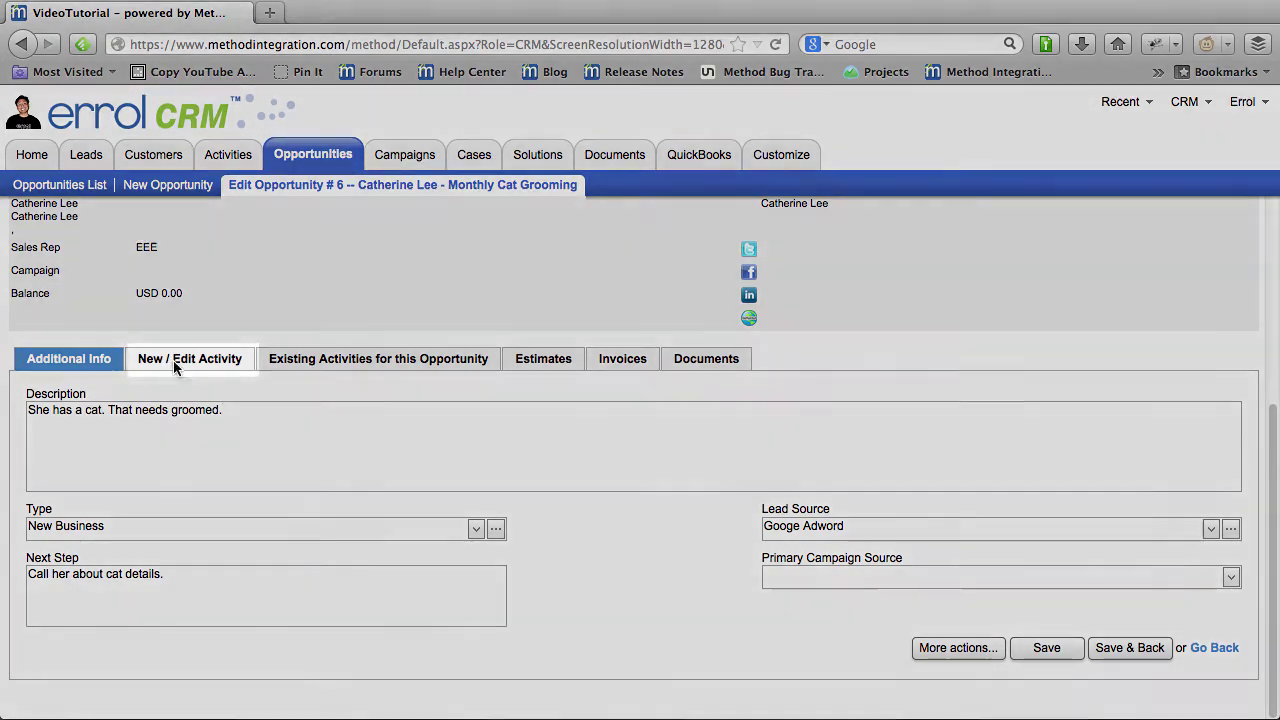
{"action": "left_click", "coordinate": [174, 362]}
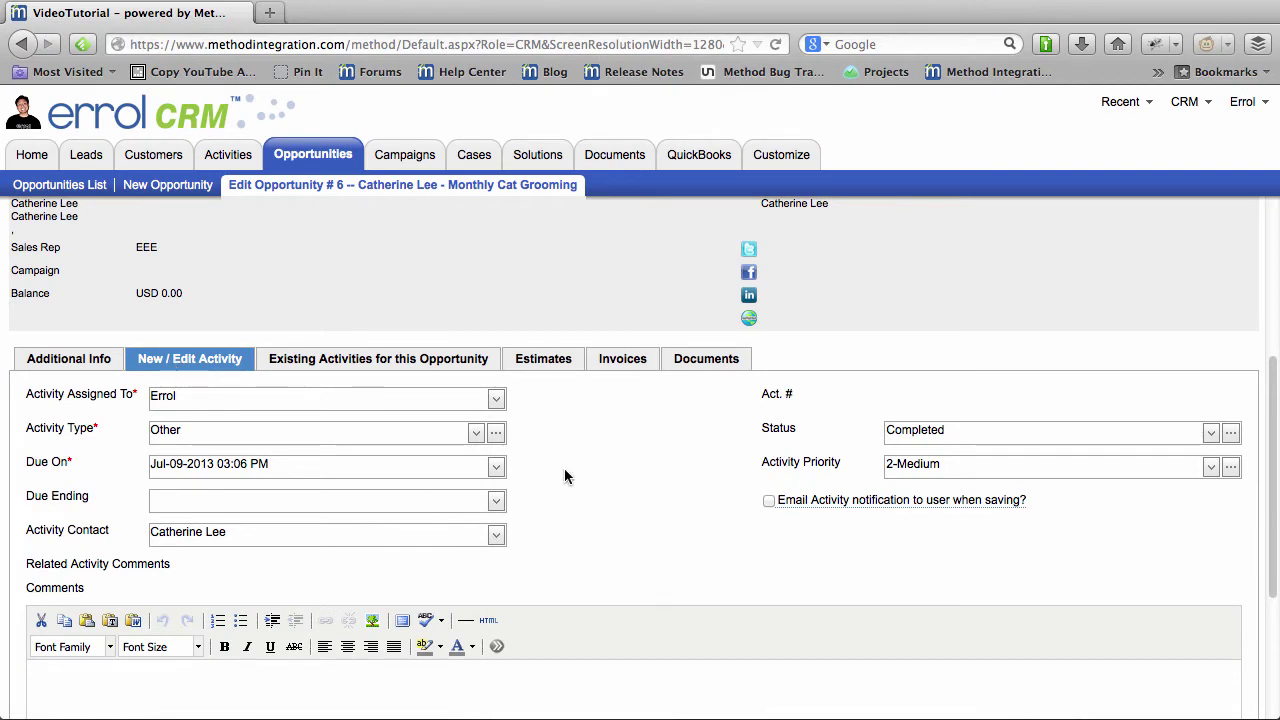
Step: Look over the new activity form and display the existing activities for this opportunity
{"action": "scroll", "coordinate": [564, 468], "scroll_direction": "down", "scroll_amount": 3}
{"action": "scroll", "coordinate": [564, 470], "scroll_direction": "up", "scroll_amount": 3}
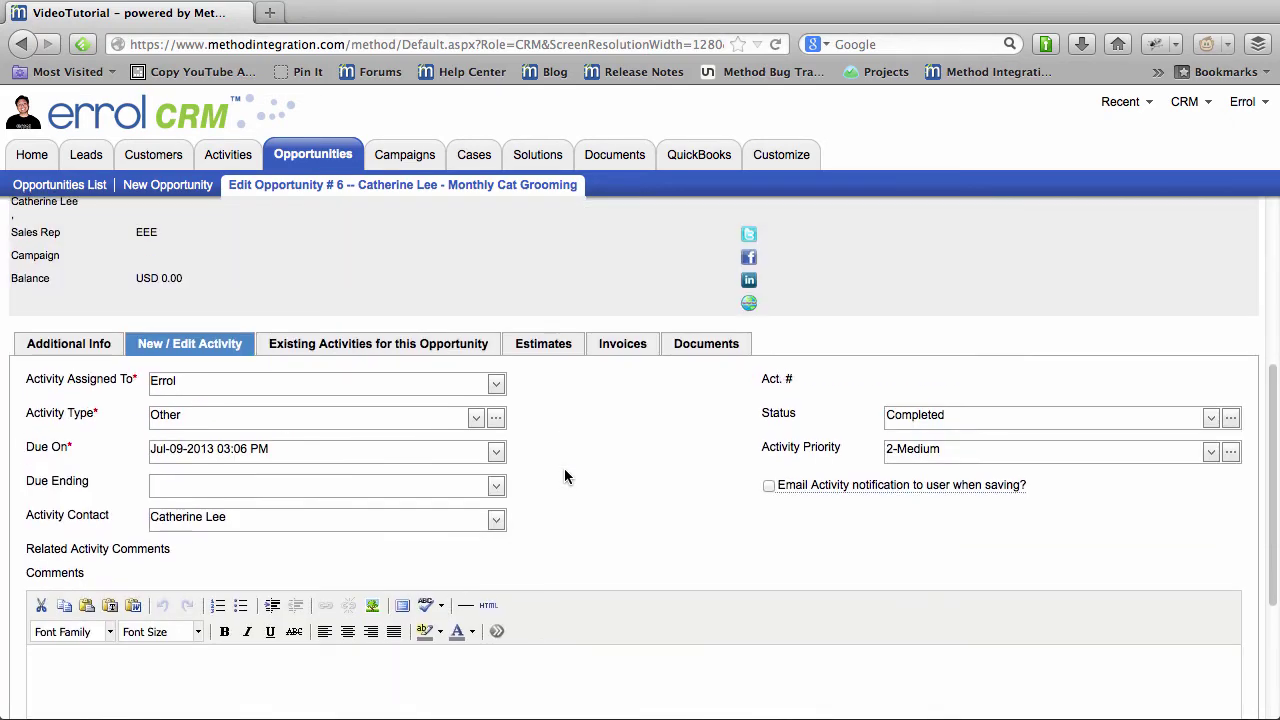
{"action": "left_click", "coordinate": [364, 340]}
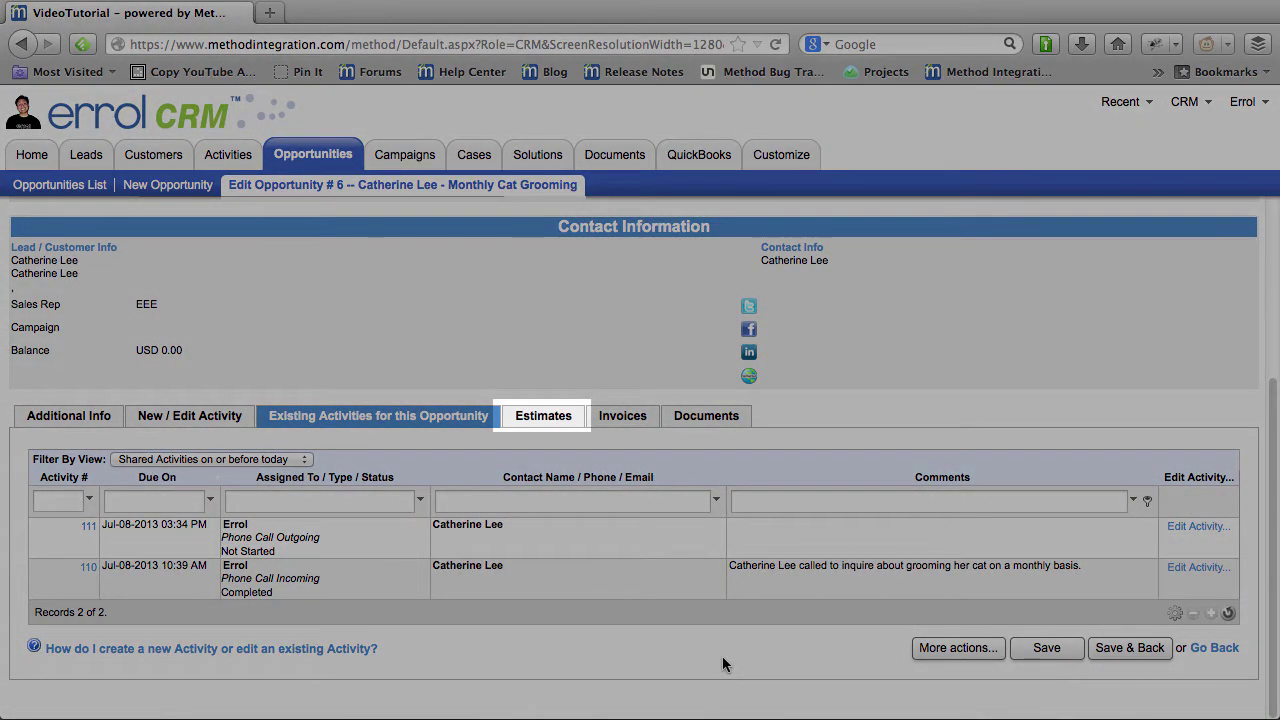
Step: Start a new estimate from the opportunity's estimates and look over its prefilled customer, billing and line item fields
{"action": "left_click", "coordinate": [560, 418]}
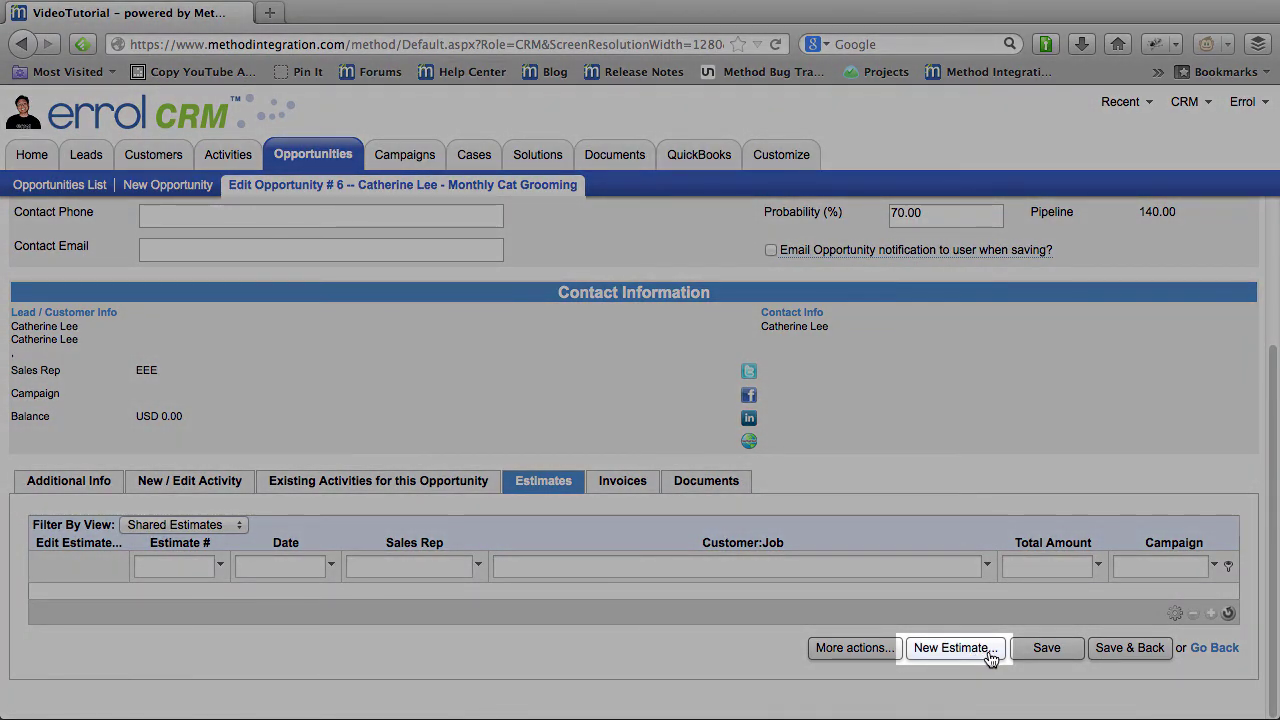
{"action": "left_click", "coordinate": [989, 652]}
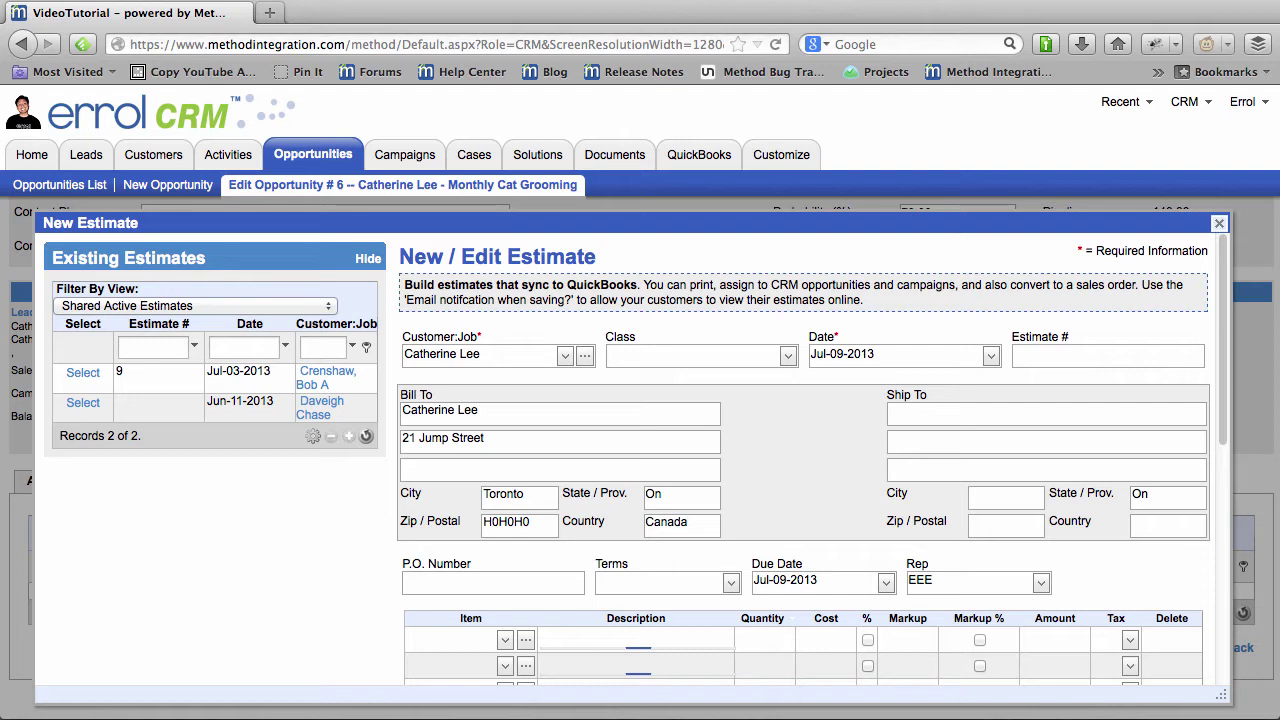
{"action": "scroll", "coordinate": [831, 437], "scroll_direction": "down", "scroll_amount": 3}
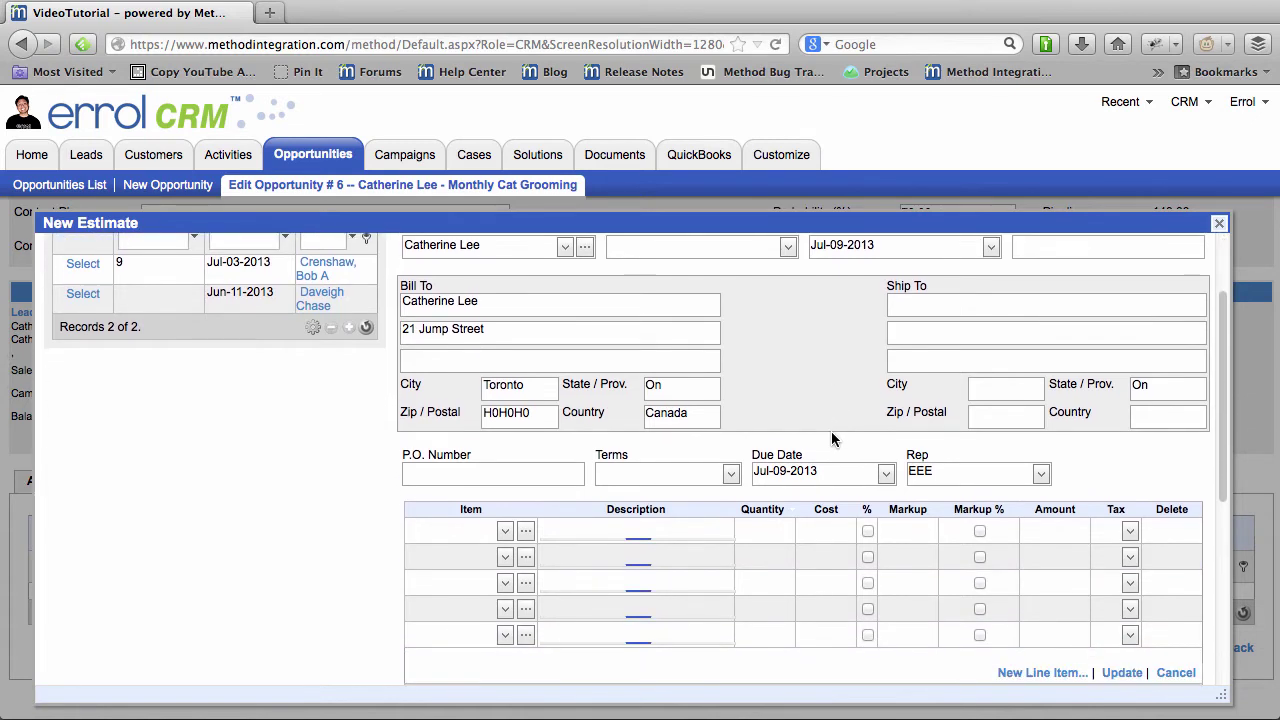
{"action": "scroll", "coordinate": [831, 437], "scroll_direction": "down", "scroll_amount": 4}
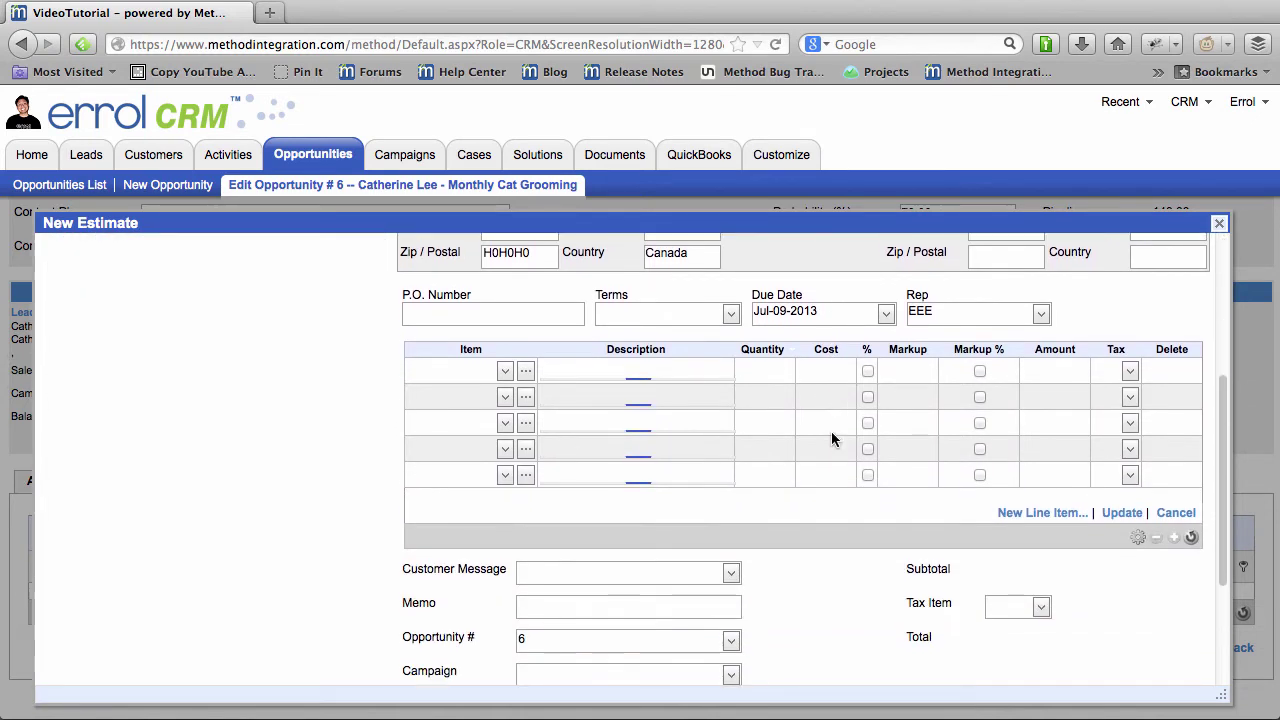
Step: Add an Hourly Labor line item described as "Cat grooming" with a cost of 200, and save and close the estimate
{"action": "left_click", "coordinate": [505, 372]}
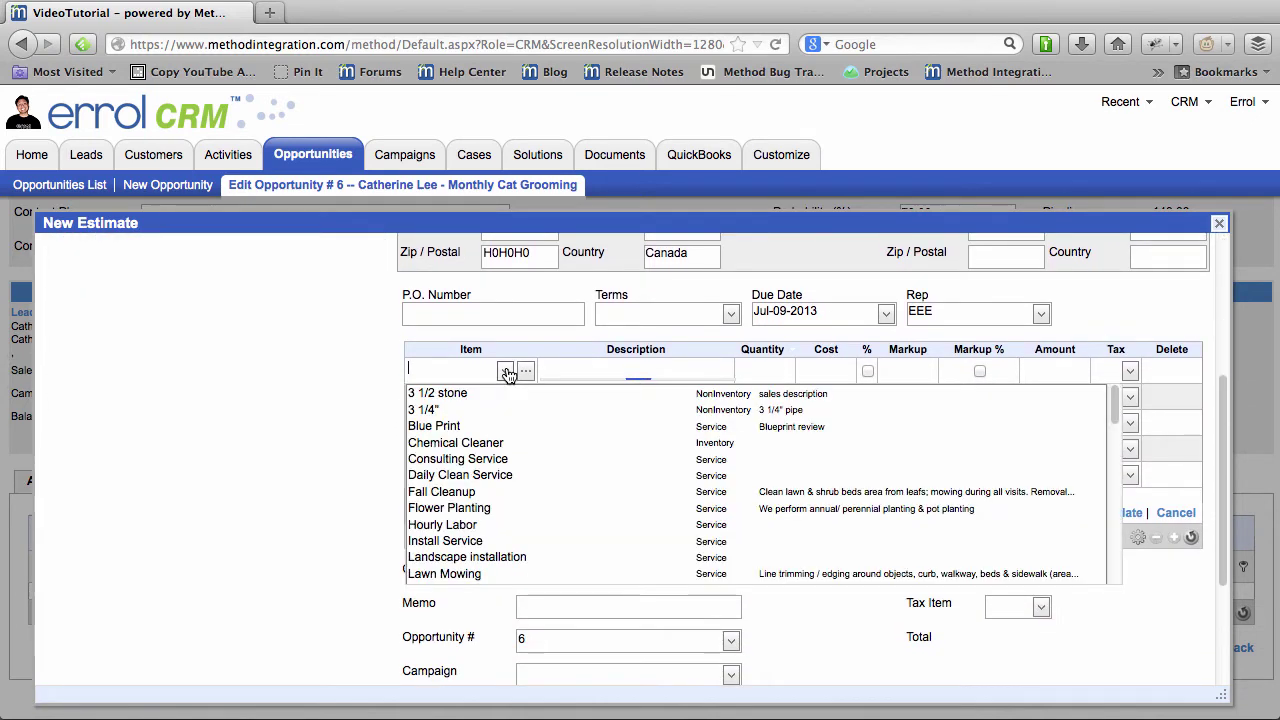
{"action": "left_click", "coordinate": [508, 524]}
{"action": "left_click", "coordinate": [600, 367]}
{"action": "type", "text": "Cat groom"}
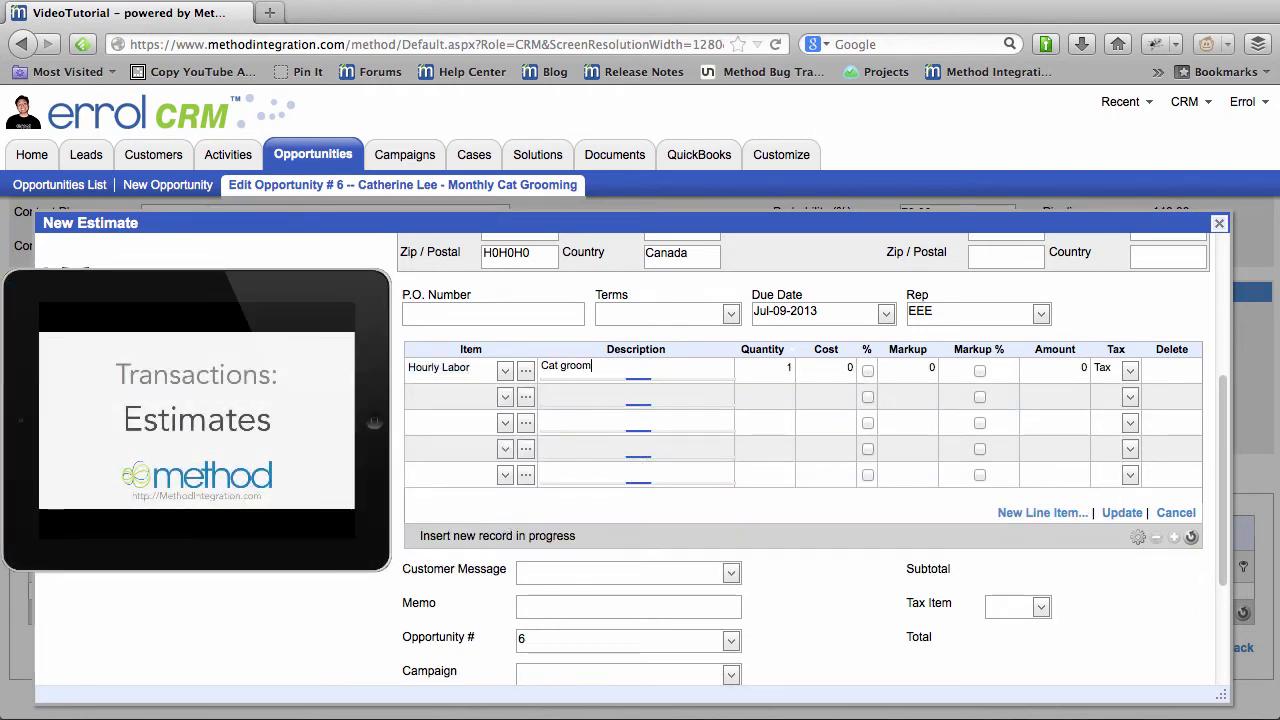
{"action": "type", "text": "ing"}
{"action": "left_click", "coordinate": [848, 368]}
{"action": "type", "text": "200"}
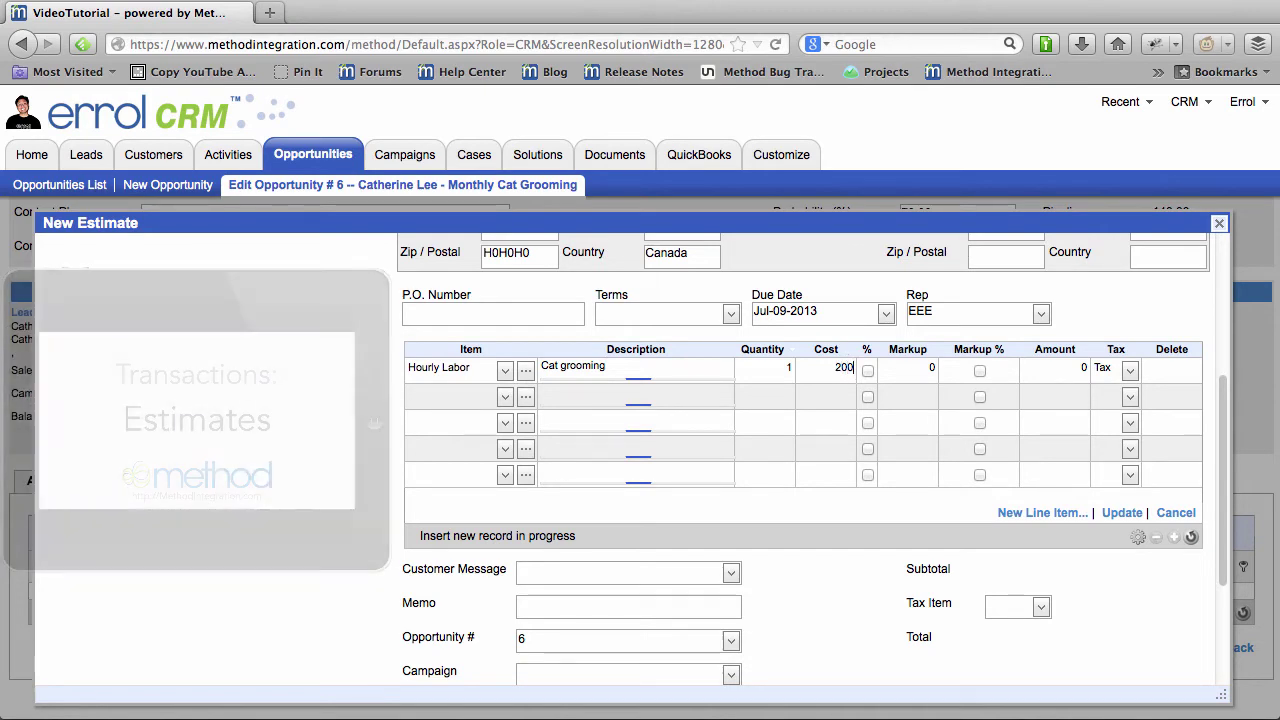
{"action": "left_click", "coordinate": [1122, 513]}
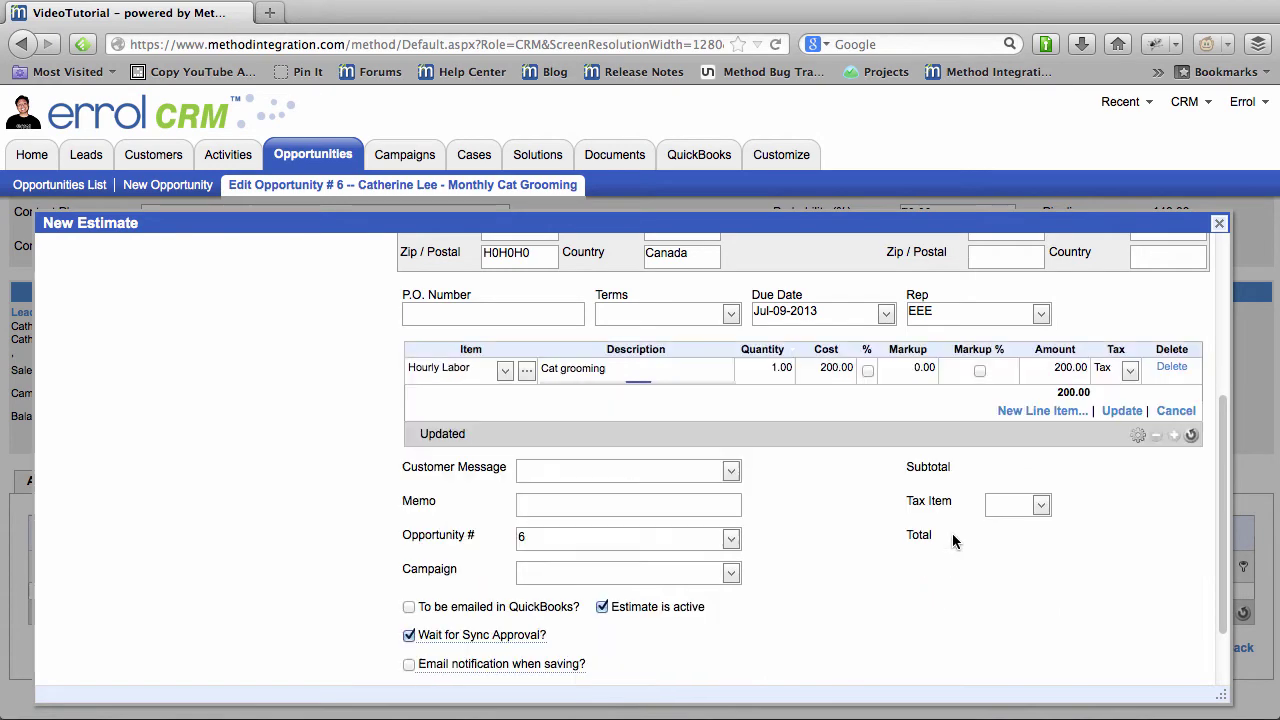
{"action": "scroll", "coordinate": [952, 540], "scroll_direction": "down", "scroll_amount": 2}
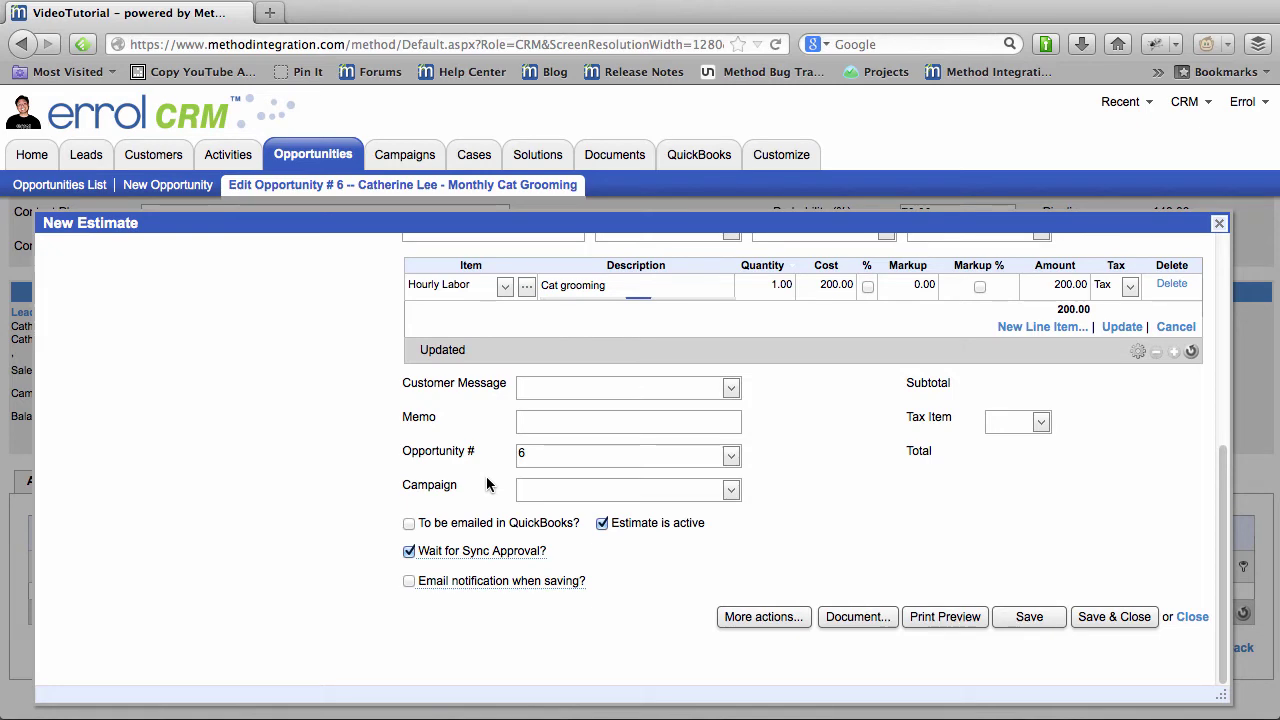
{"action": "left_click", "coordinate": [1116, 616]}
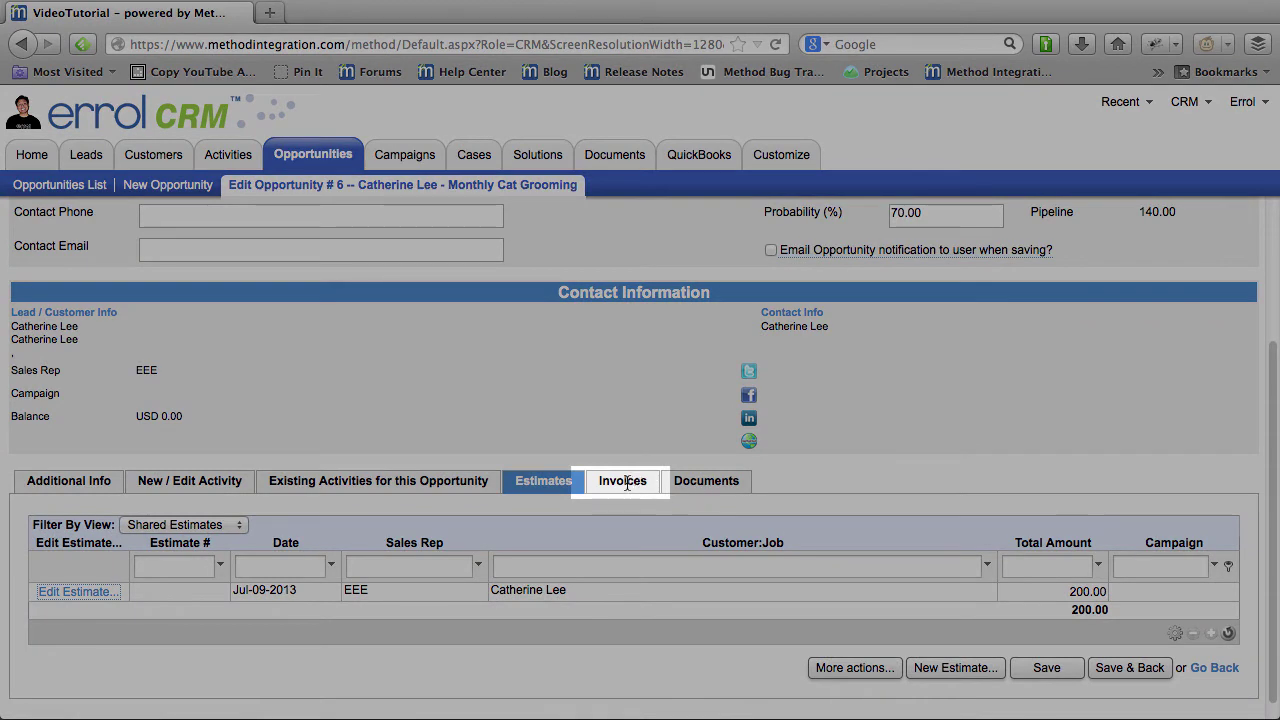
Step: Review the opportunity's invoices, linked documents and additional actions, and save it while returning to the opportunities list
{"action": "left_click", "coordinate": [627, 484]}
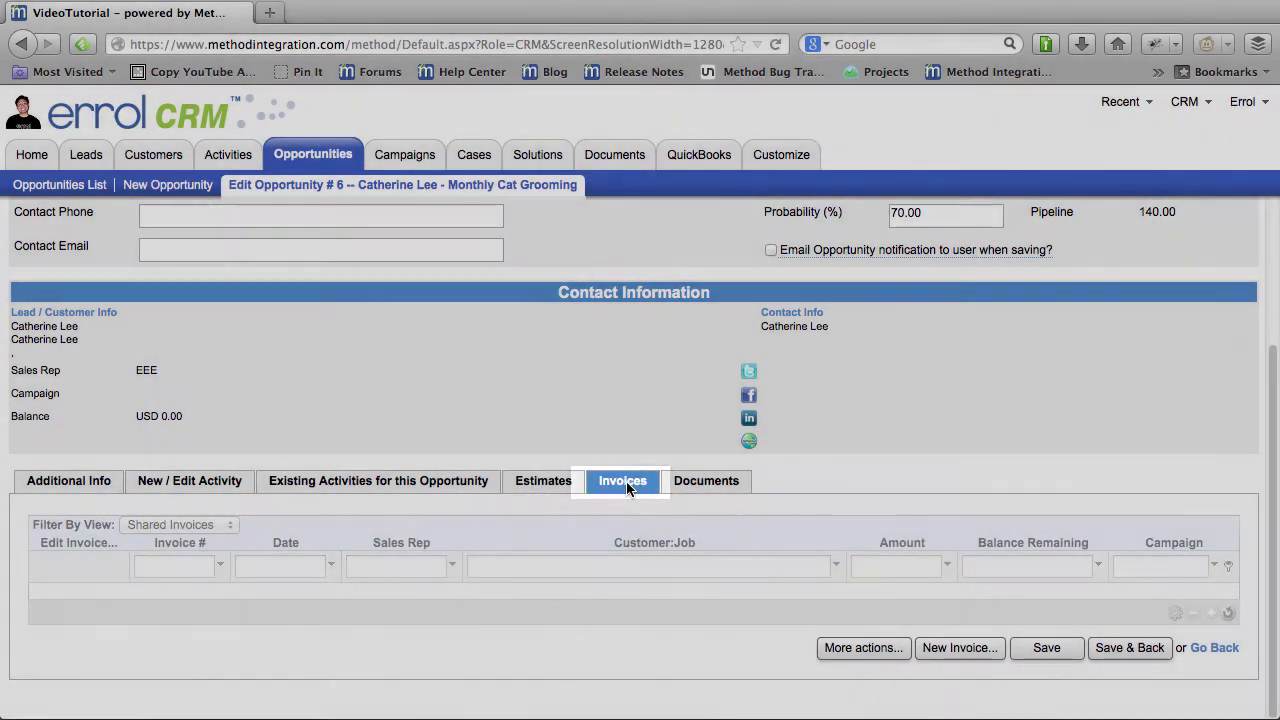
{"action": "left_click", "coordinate": [711, 484]}
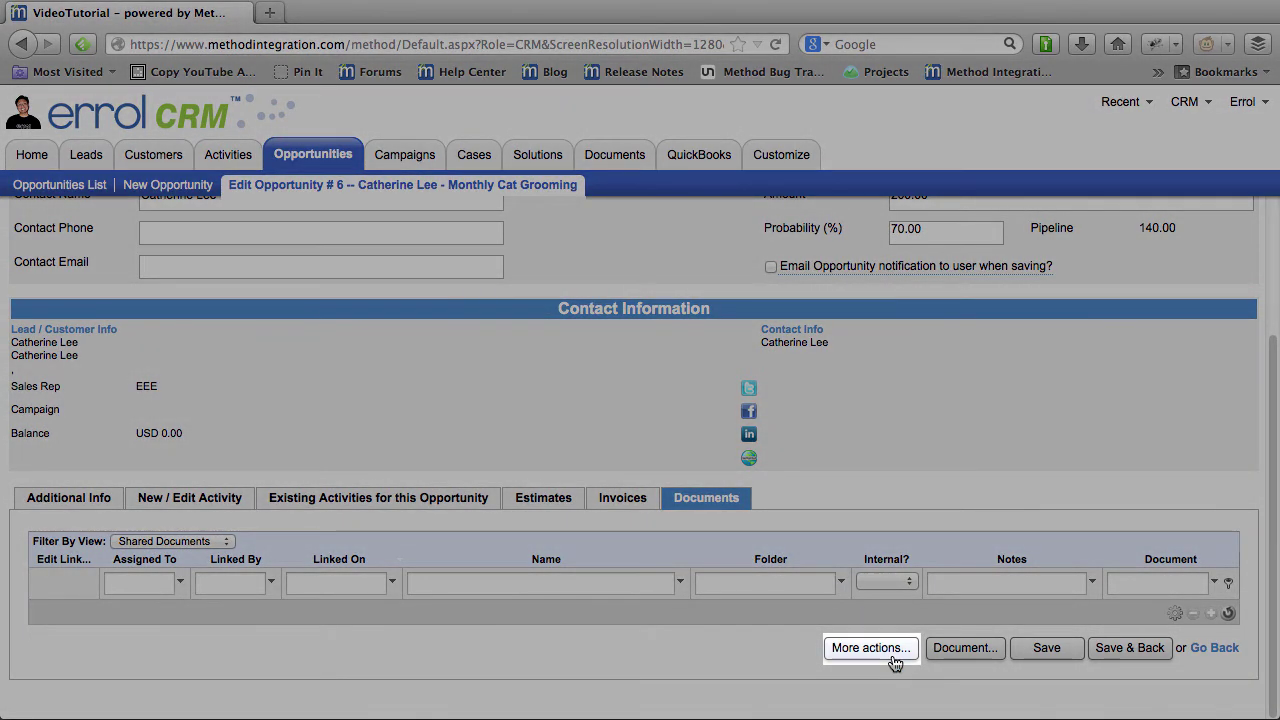
{"action": "left_click", "coordinate": [893, 656]}
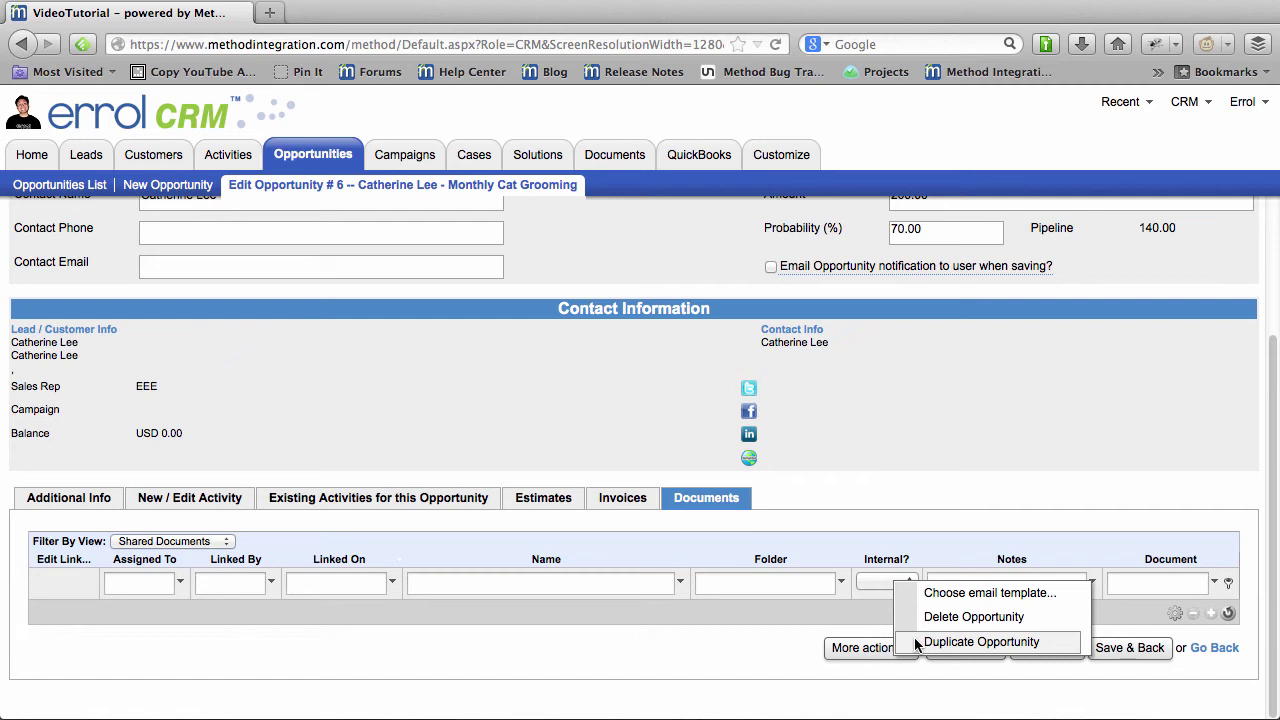
{"action": "left_click", "coordinate": [948, 686]}
{"action": "left_click", "coordinate": [1128, 657]}
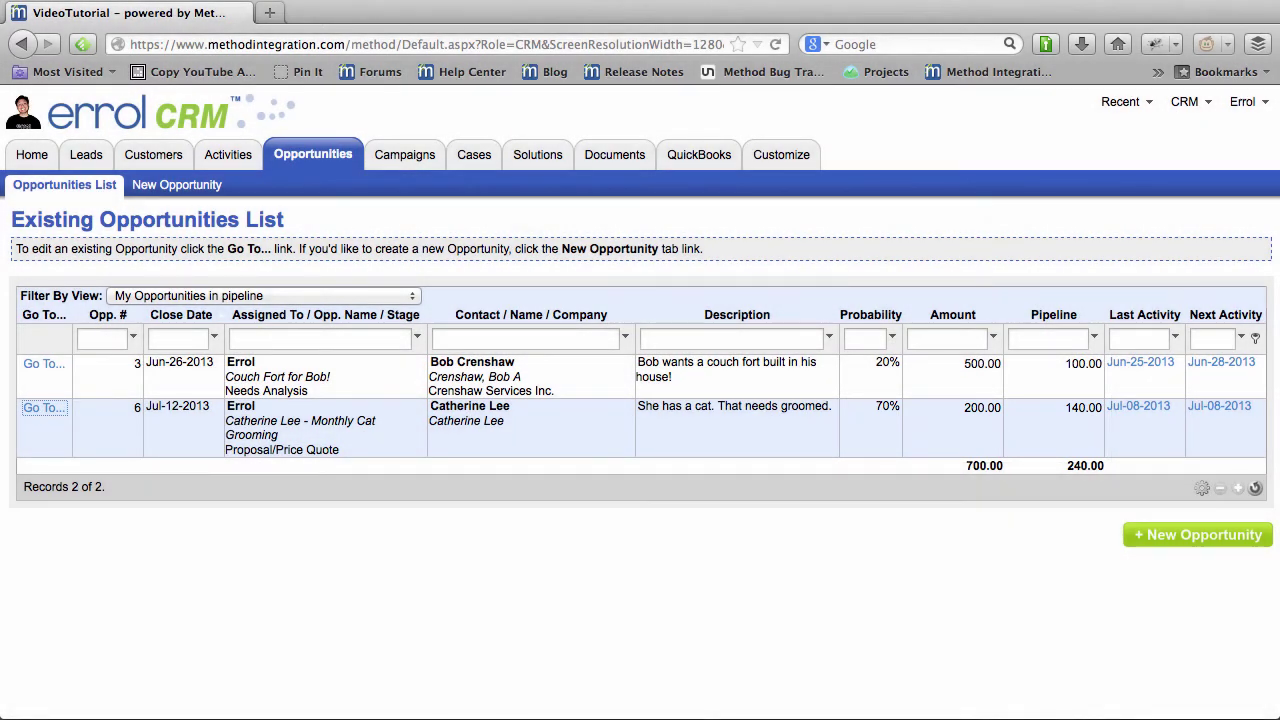
Step: Refresh the home dashboard's charts and examine the pipeline by stage, user and month
{"action": "left_click", "coordinate": [24, 150]}
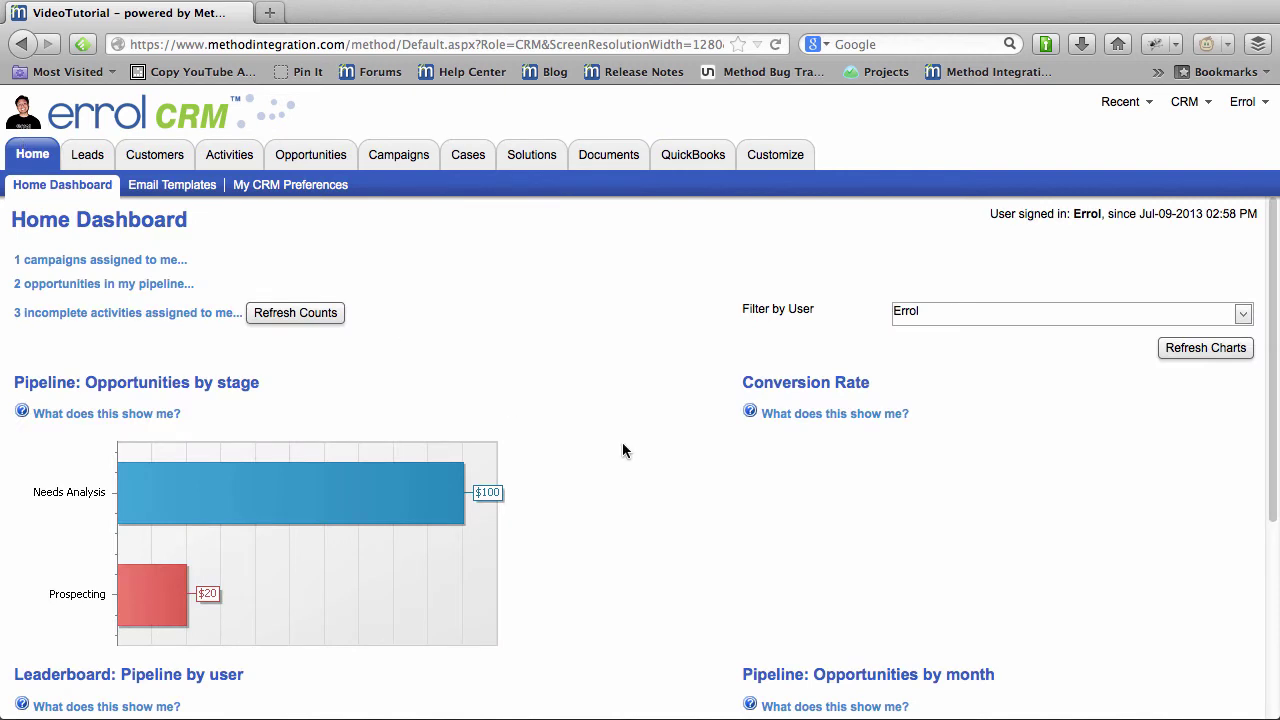
{"action": "left_click", "coordinate": [1198, 349]}
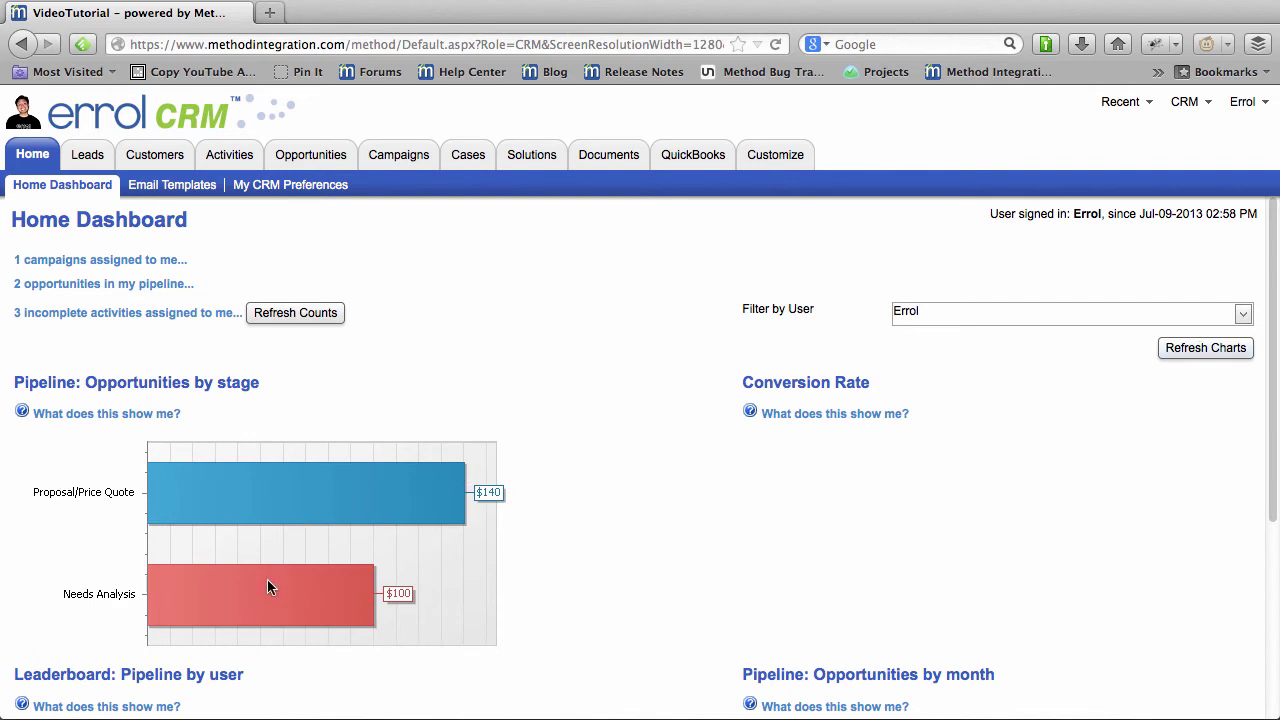
{"action": "scroll", "coordinate": [728, 520], "scroll_direction": "down", "scroll_amount": 5}
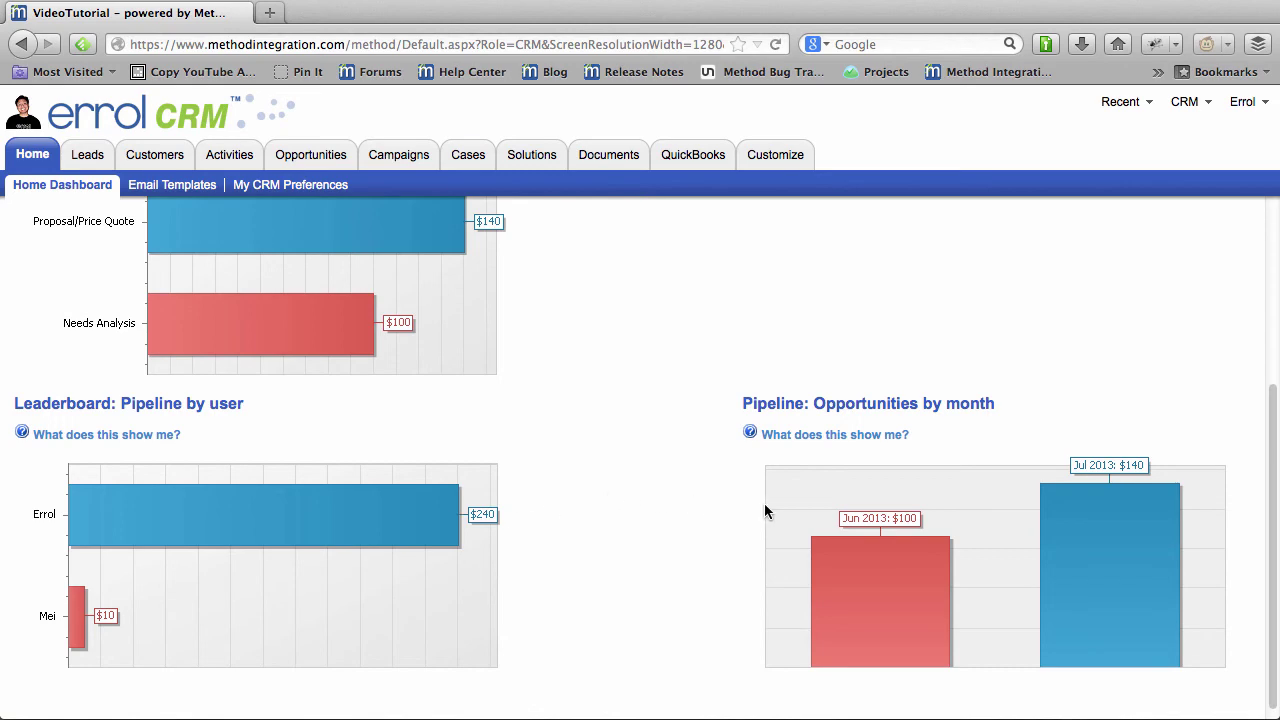
{"action": "scroll", "coordinate": [1003, 558], "scroll_direction": "up", "scroll_amount": 5}
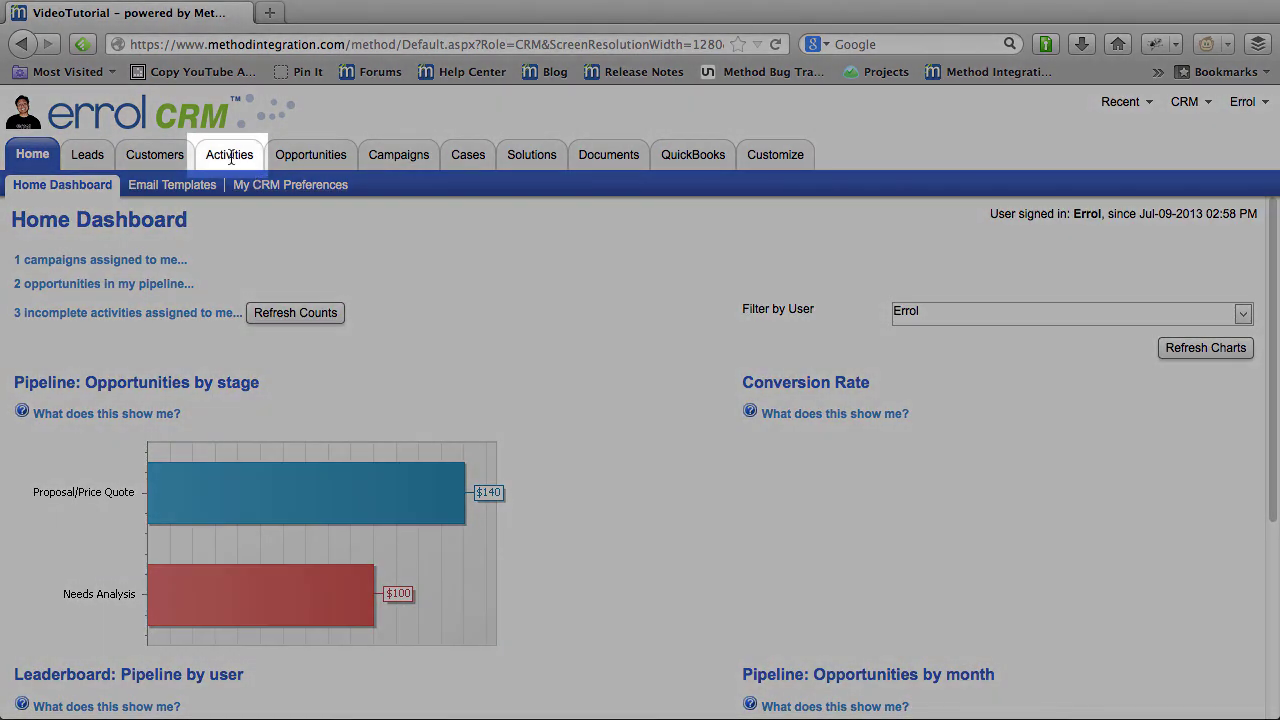
Step: Review the details of the Jul-08-2013 outgoing phone call activity, and go back without saving to the opportunities list
{"action": "left_click", "coordinate": [229, 154]}
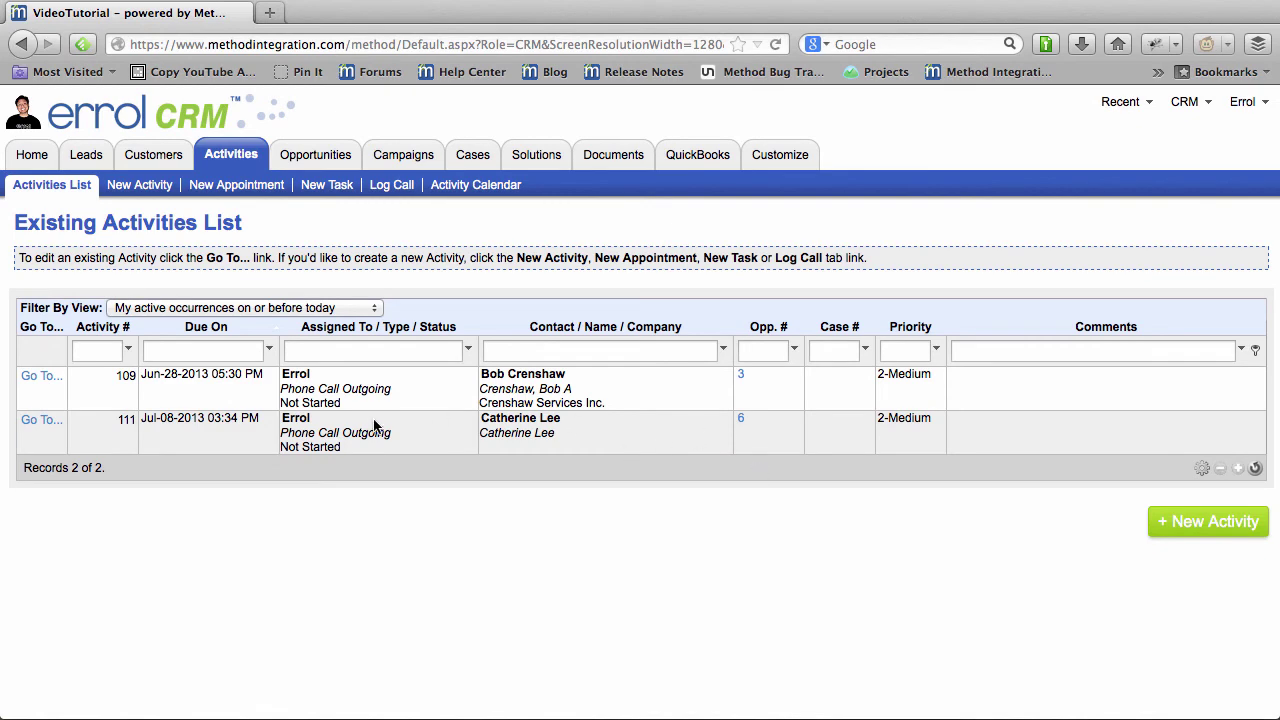
{"action": "left_click", "coordinate": [41, 420]}
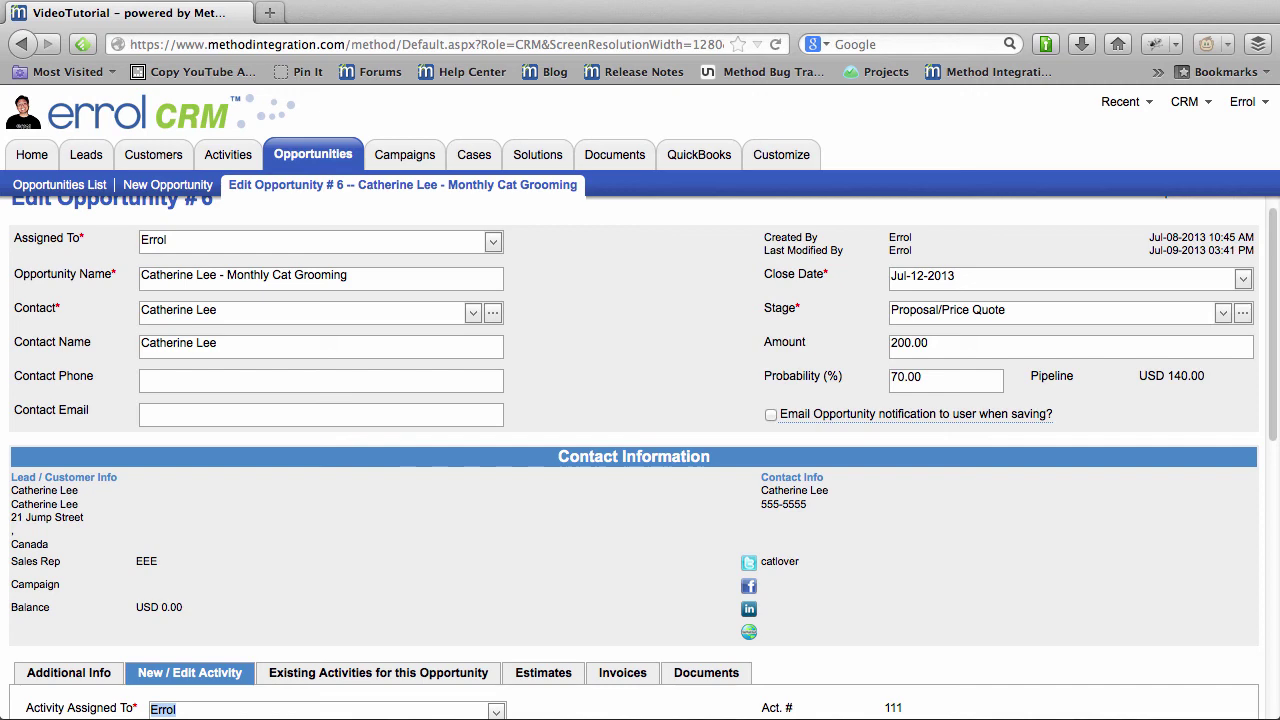
{"action": "scroll", "coordinate": [971, 501], "scroll_direction": "down", "scroll_amount": 5}
{"action": "scroll", "coordinate": [971, 503], "scroll_direction": "down", "scroll_amount": 2}
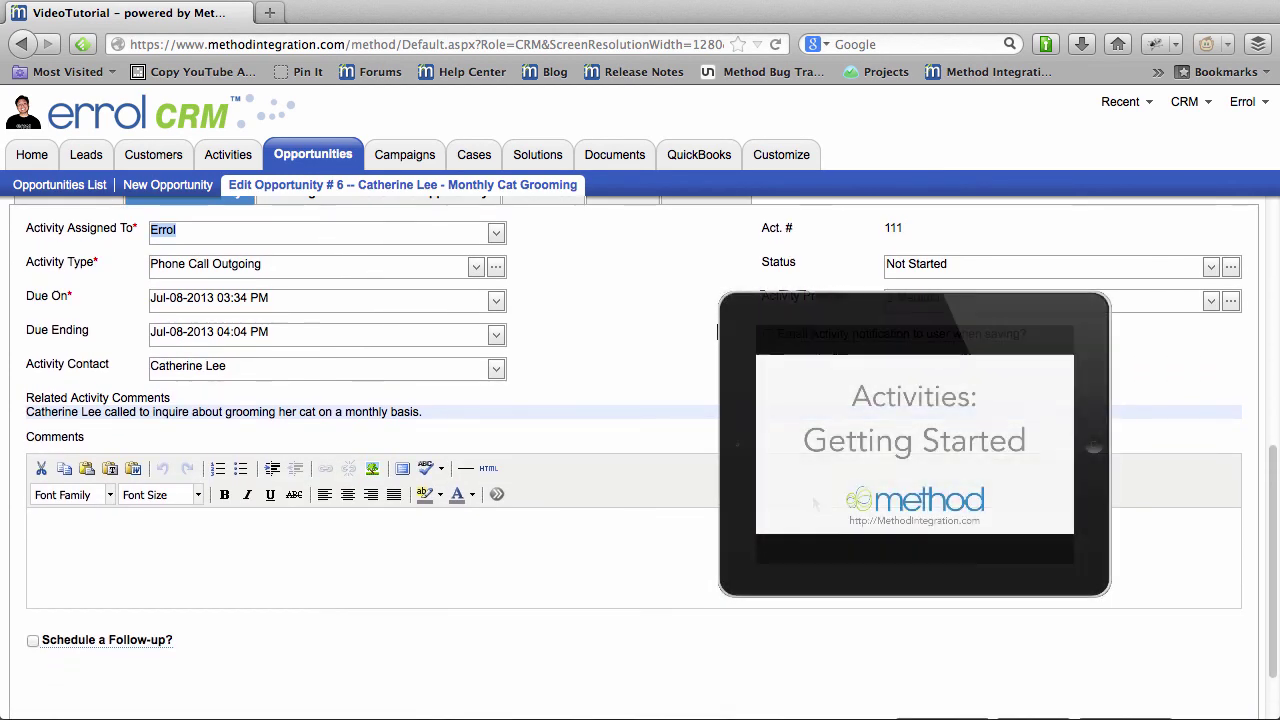
{"action": "scroll", "coordinate": [717, 330], "scroll_direction": "down", "scroll_amount": 2}
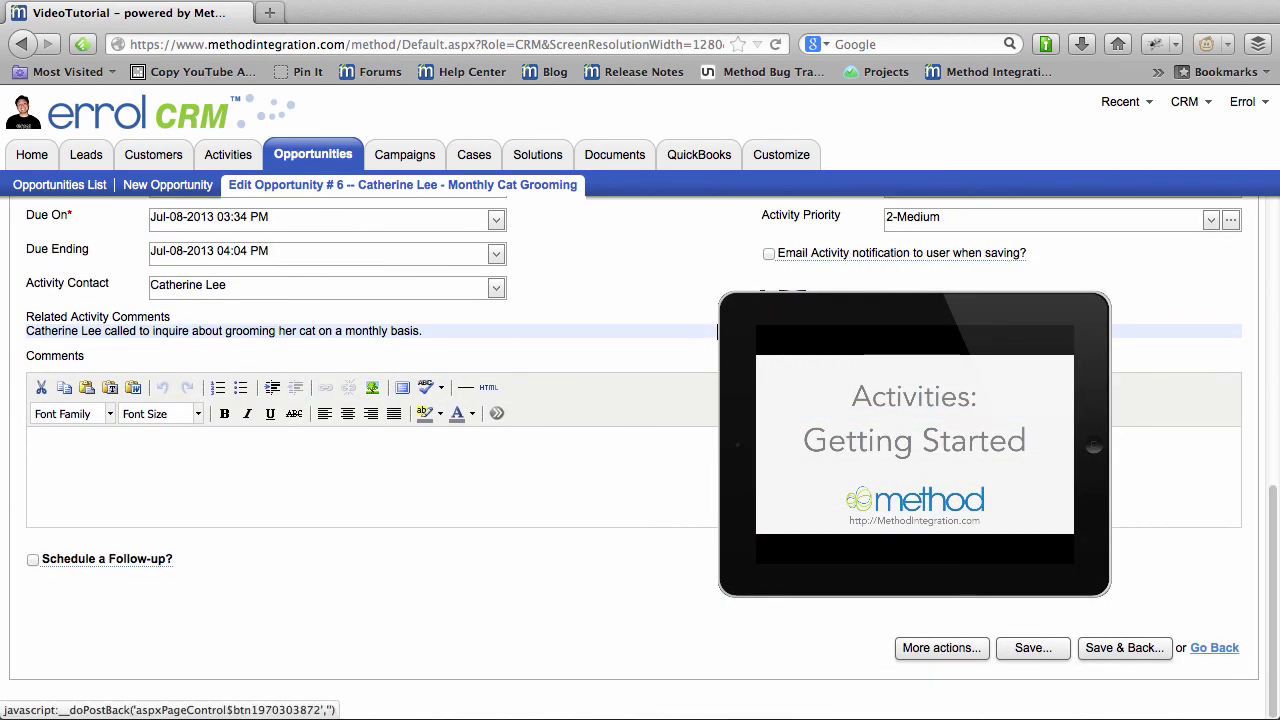
{"action": "left_click", "coordinate": [1214, 647]}
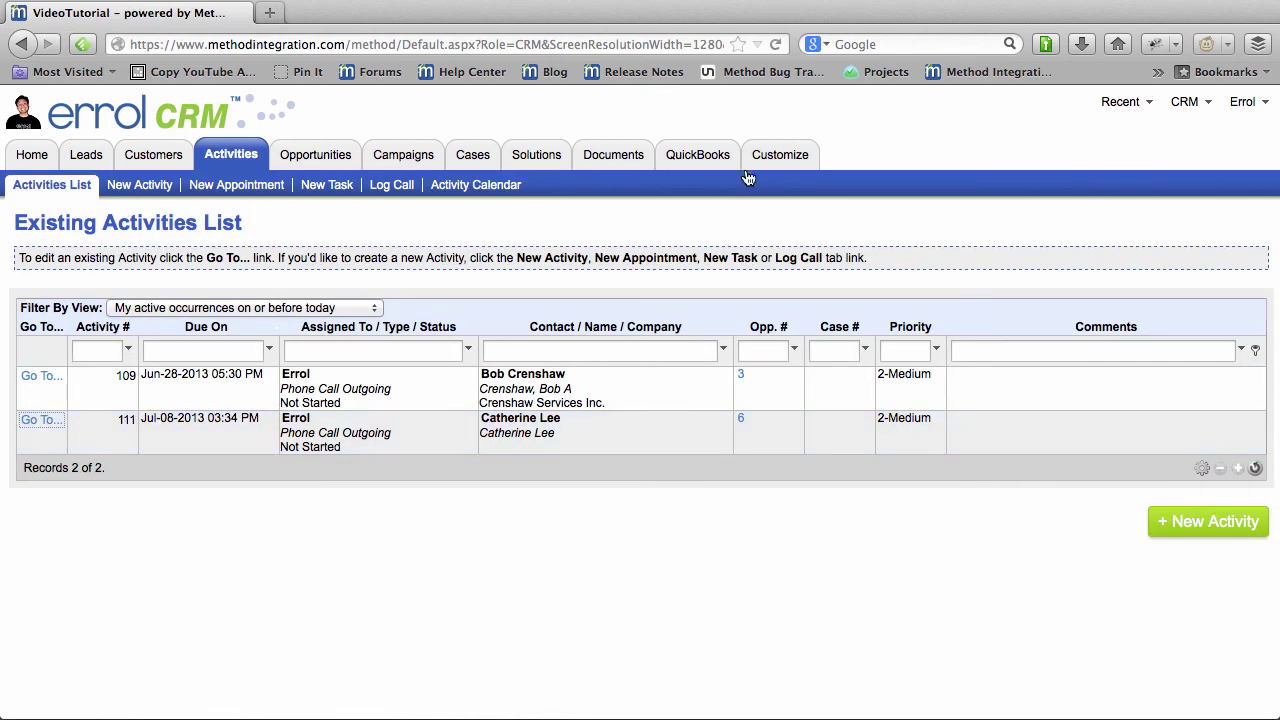
{"action": "left_click", "coordinate": [336, 167]}
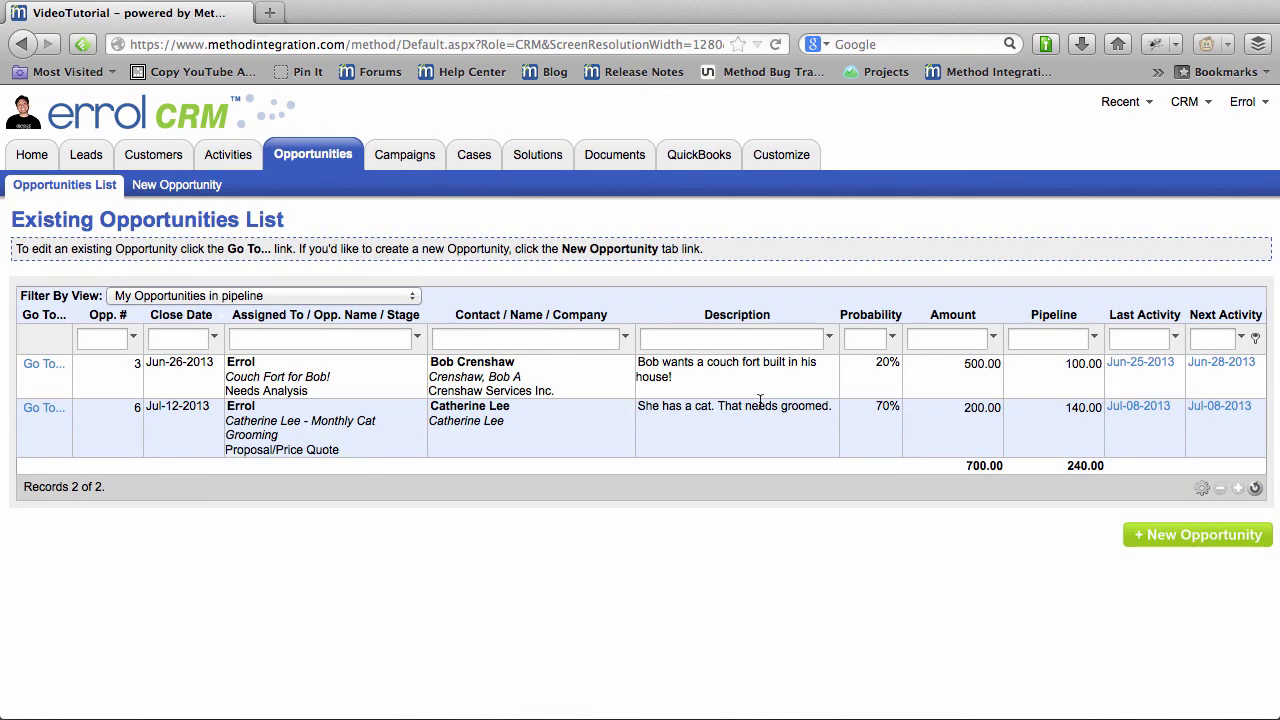